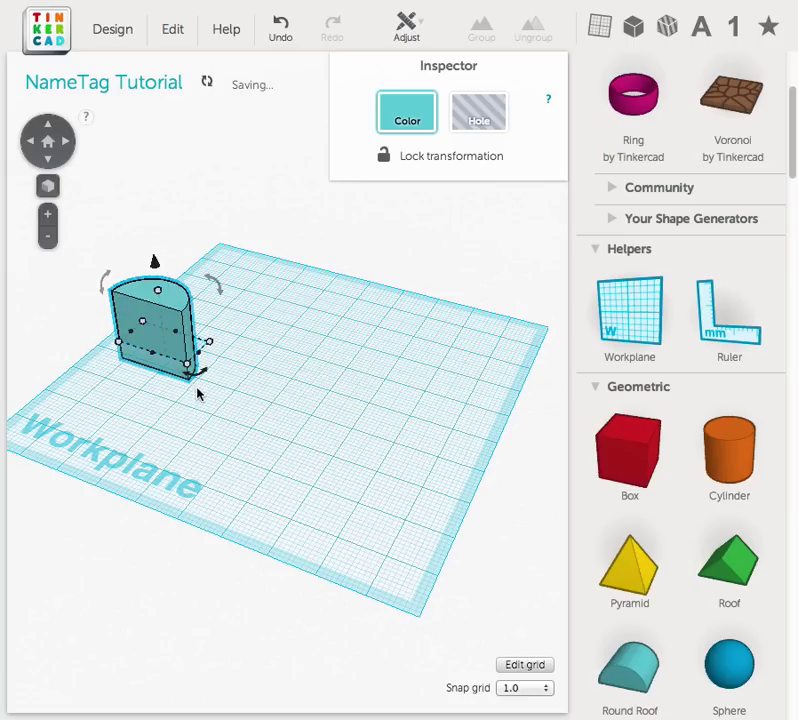
Step: Rotate the round roof so its flat face points across the workplane, and raise it to sit on the surface
{"action": "mouse_move", "coordinate": [191, 374]}
{"action": "left_click_drag", "start_coordinate": [189, 376], "coordinate": [238, 325]}
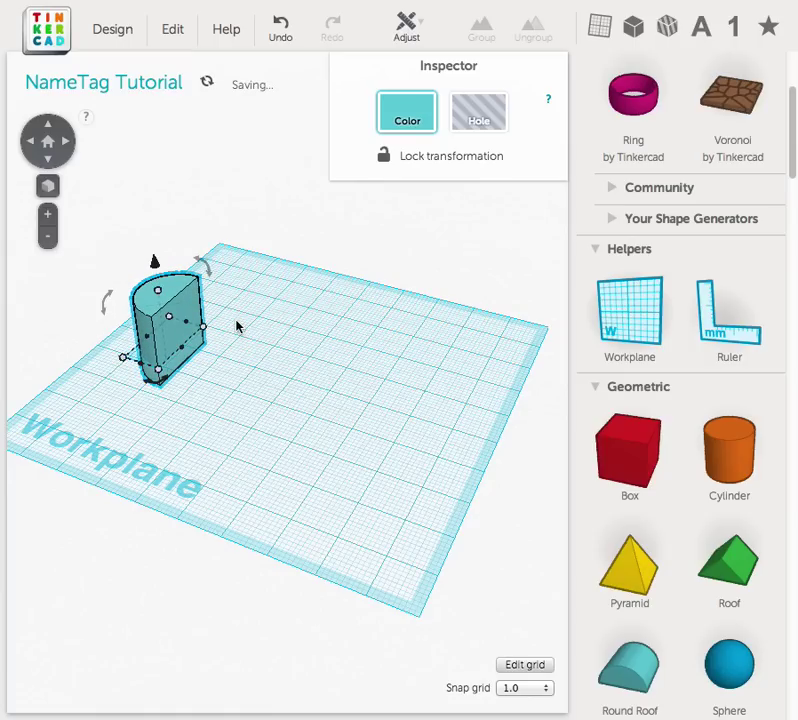
{"action": "mouse_move", "coordinate": [155, 262]}
{"action": "left_click_drag", "start_coordinate": [155, 262], "coordinate": [152, 243]}
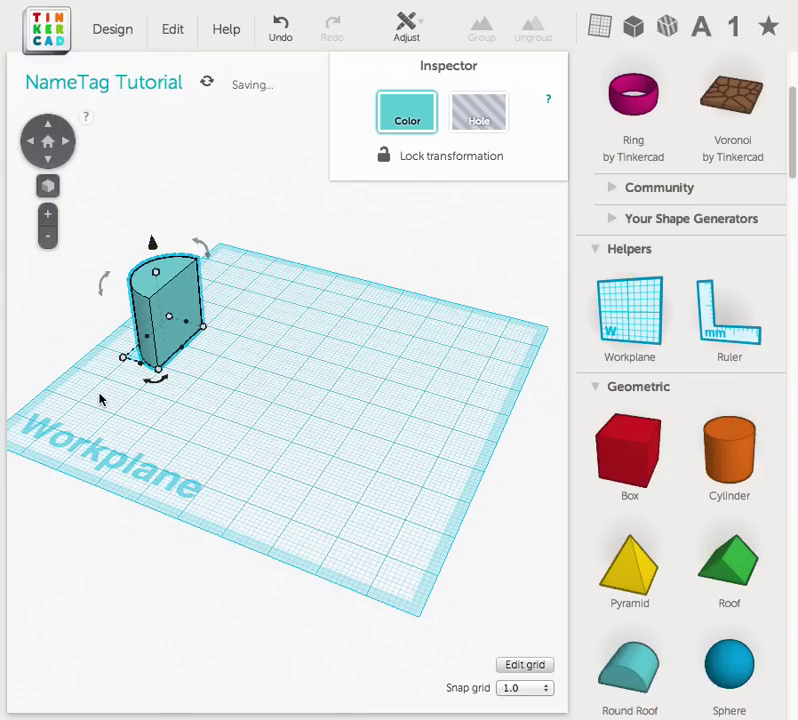
Step: Place a ruler near the workplane's far right corner and set the half-round's width to 10 mm
{"action": "right_click_drag", "start_coordinate": [100, 400], "coordinate": [200, 435]}
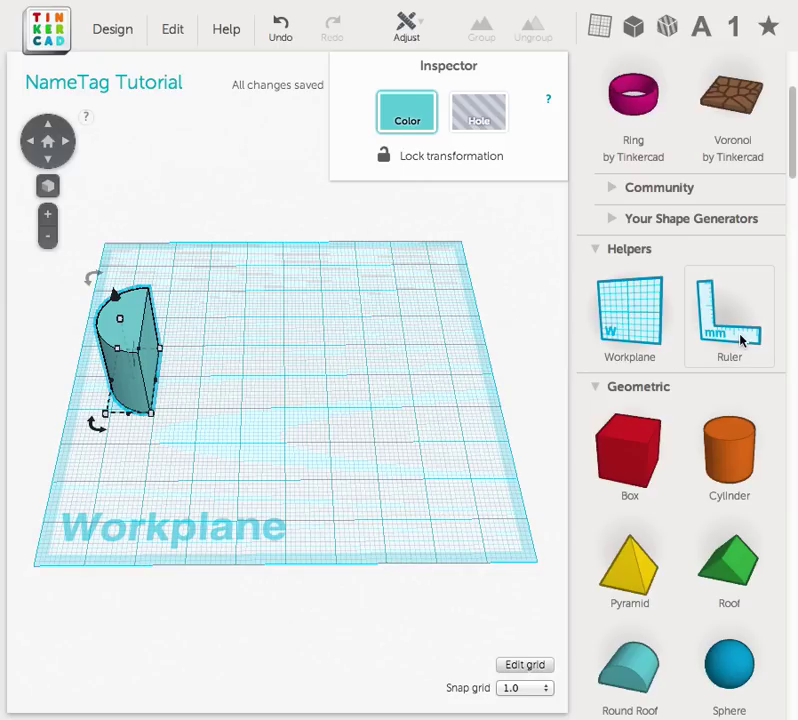
{"action": "left_click_drag", "start_coordinate": [741, 341], "coordinate": [435, 256]}
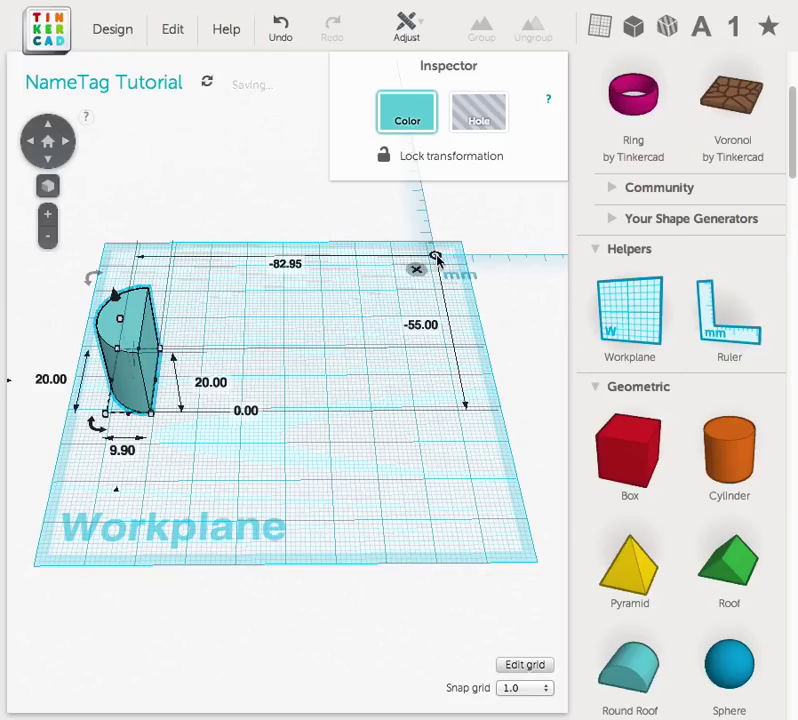
{"action": "left_click", "coordinate": [124, 453]}
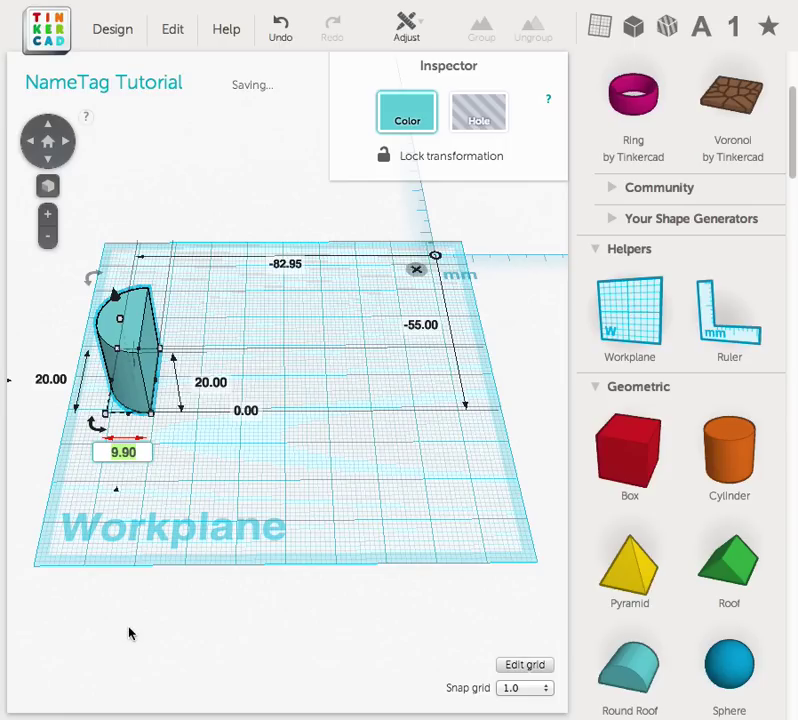
{"action": "type", "text": "10"}
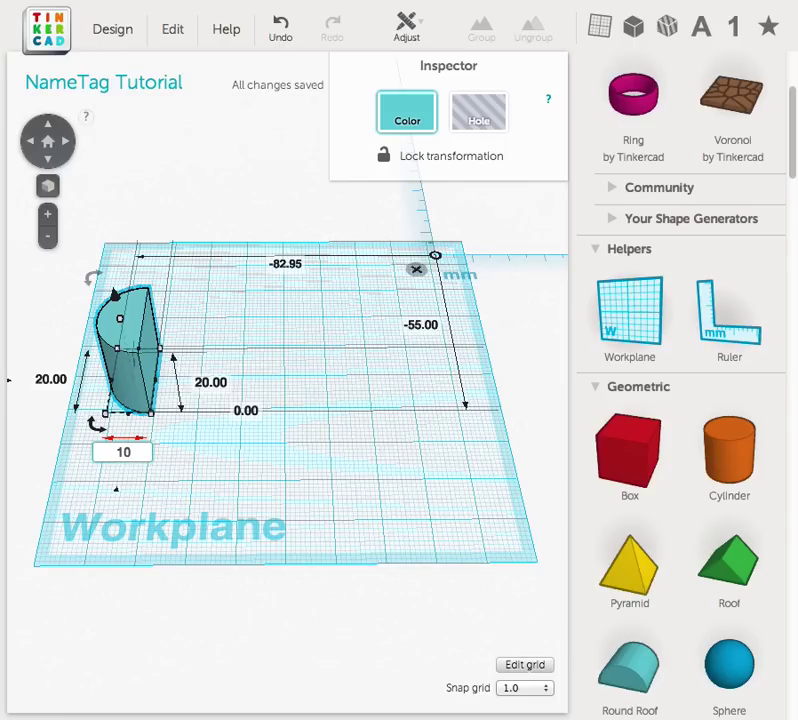
{"action": "key", "text": "Return"}
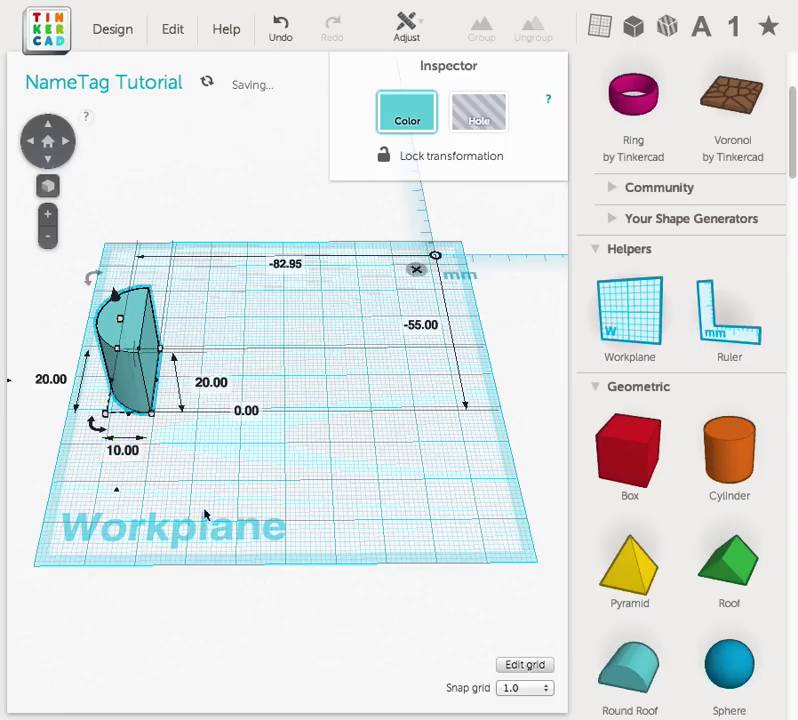
Step: Set the half-round's height to 10 mm and its length to 30 mm, and remove the ruler
{"action": "left_click", "coordinate": [208, 383]}
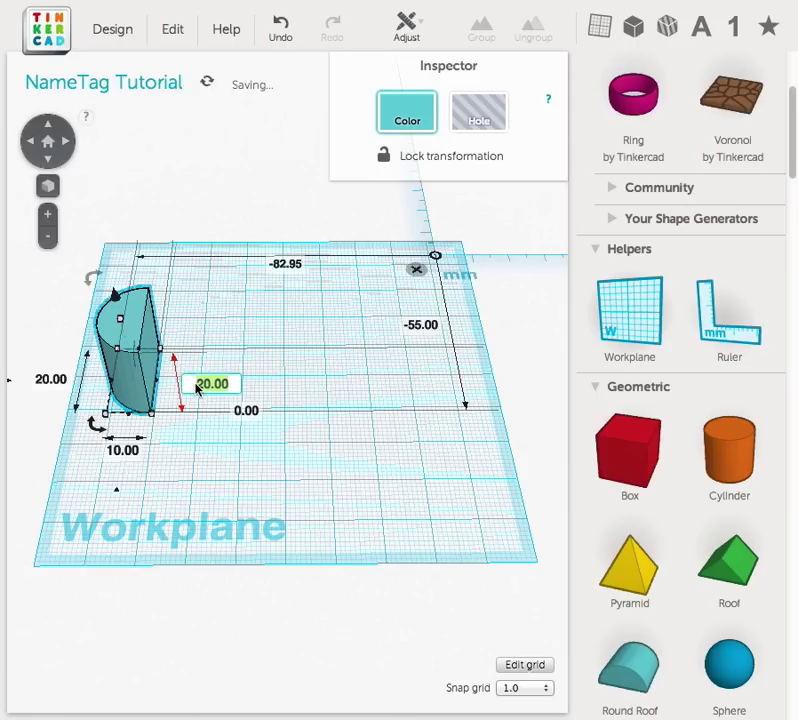
{"action": "type", "text": "10"}
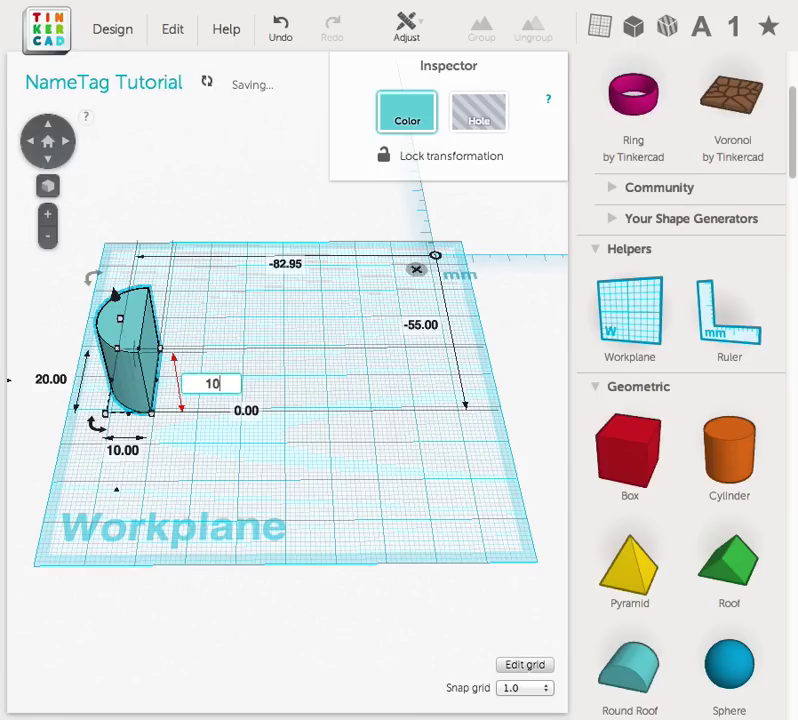
{"action": "key", "text": "Return"}
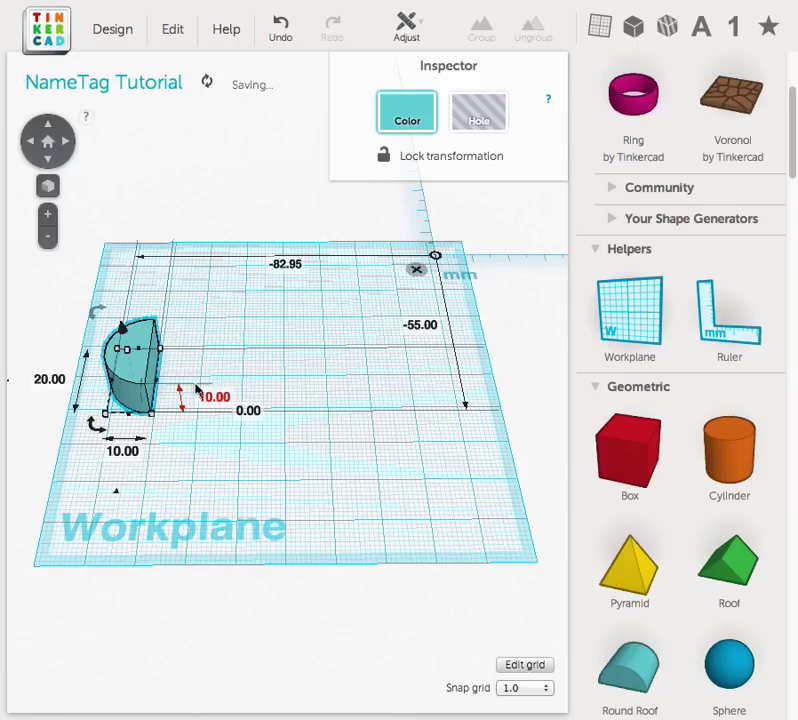
{"action": "left_click", "coordinate": [47, 380]}
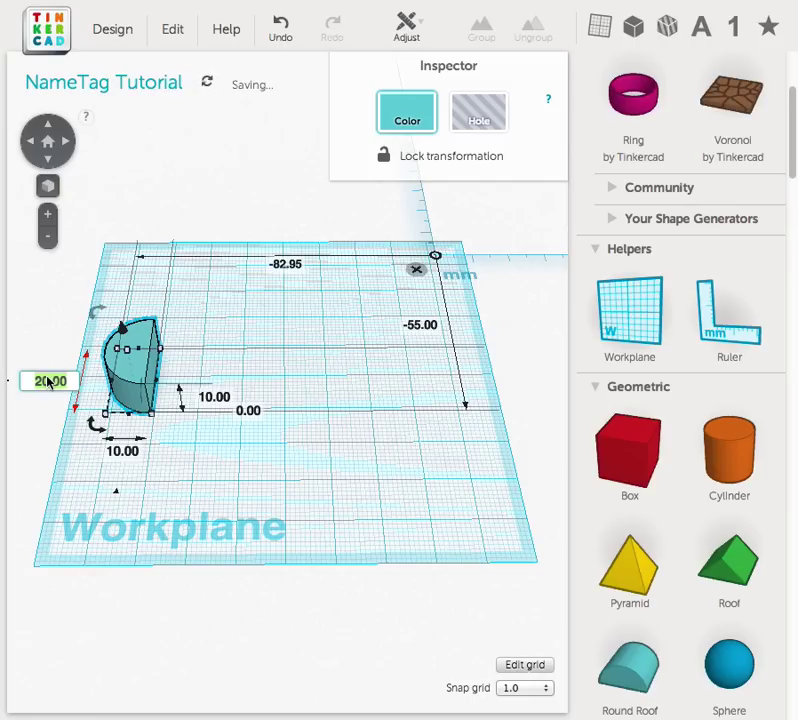
{"action": "type", "text": "30"}
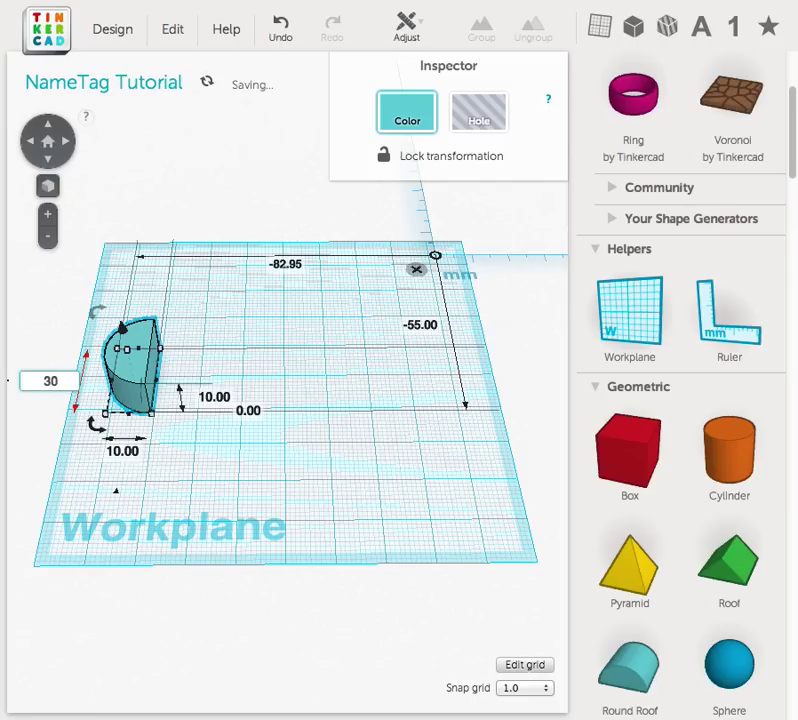
{"action": "key", "text": "Return"}
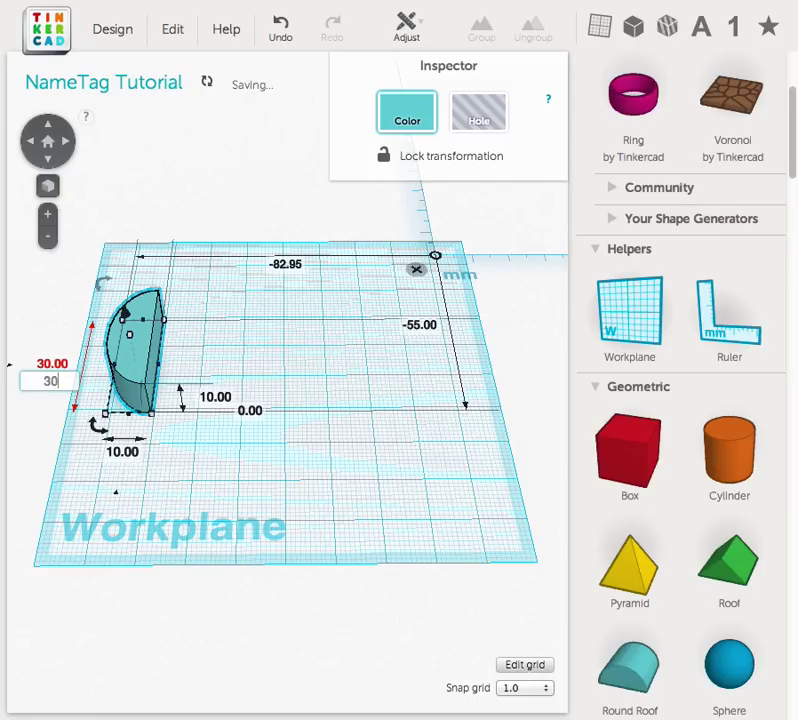
{"action": "left_click", "coordinate": [418, 272]}
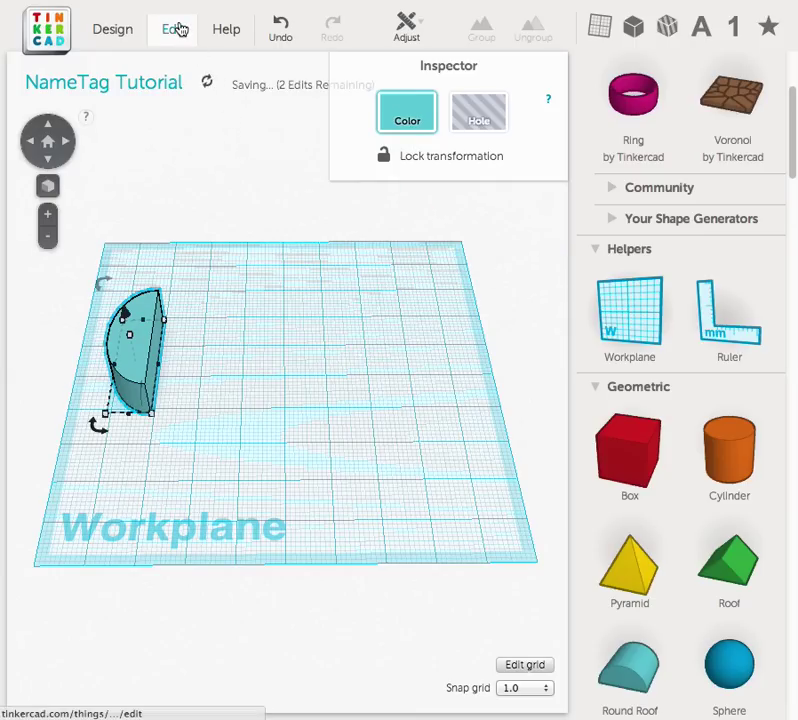
Step: Duplicate the half-round as the tag's opposite end, moved straight across the workplane and rotated so the flat faces point at each other
{"action": "mouse_move", "coordinate": [178, 30]}
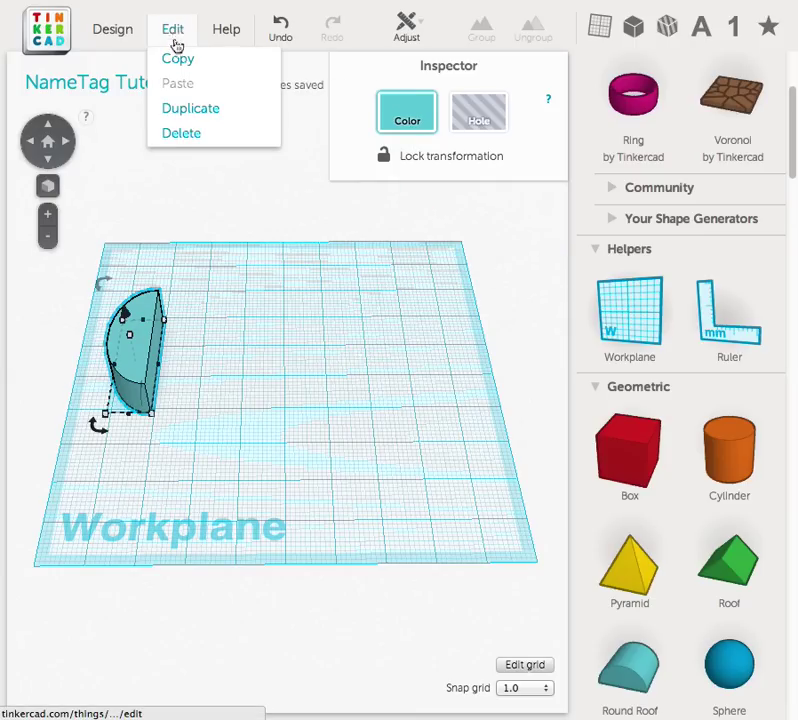
{"action": "left_click", "coordinate": [187, 110]}
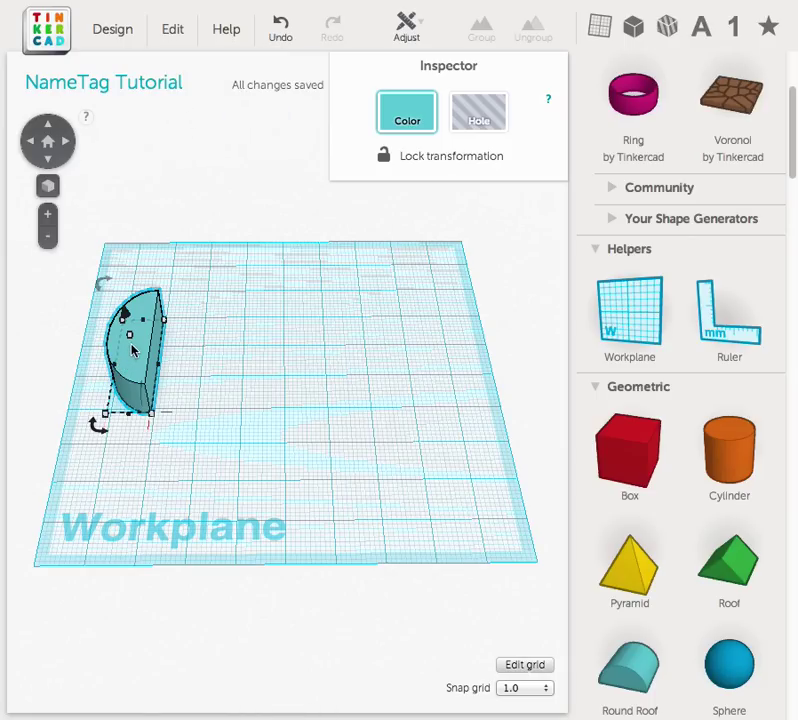
{"action": "left_click_drag", "start_coordinate": [132, 349], "coordinate": [349, 349]}
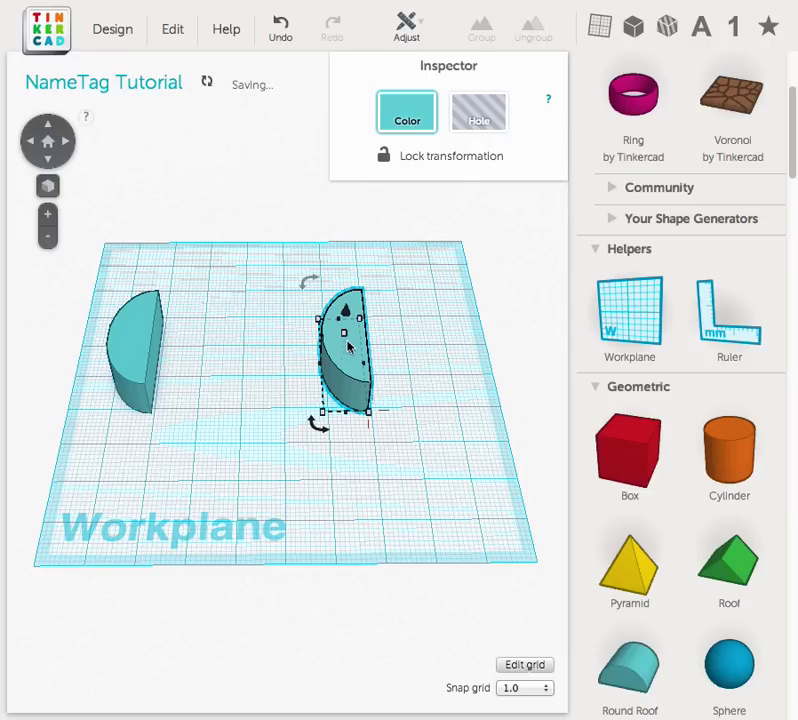
{"action": "left_click_drag", "start_coordinate": [329, 432], "coordinate": [367, 270]}
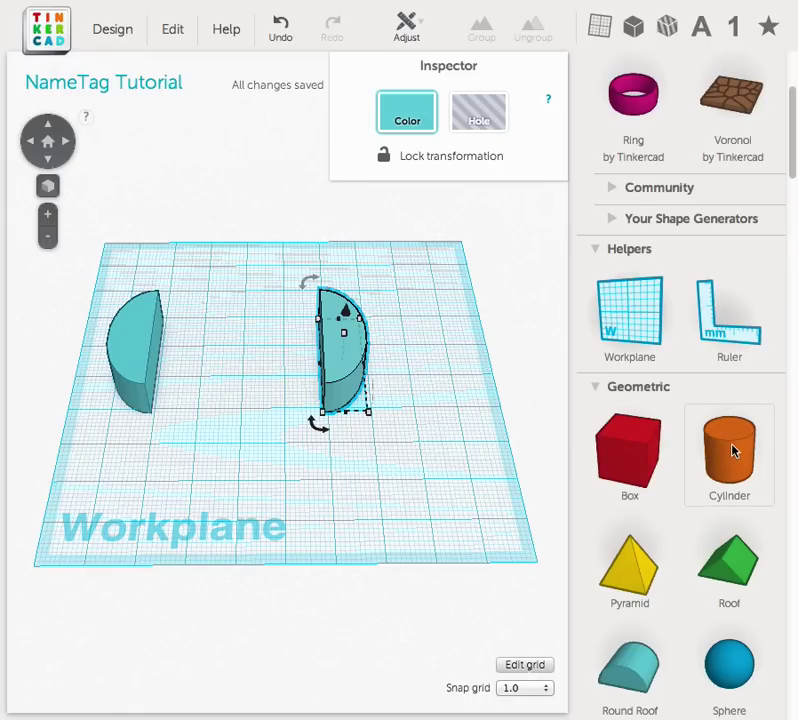
Step: Add a cylinder beside the second half-round, shrink it to a small, short pin and make it a hole
{"action": "left_click_drag", "start_coordinate": [733, 451], "coordinate": [434, 461]}
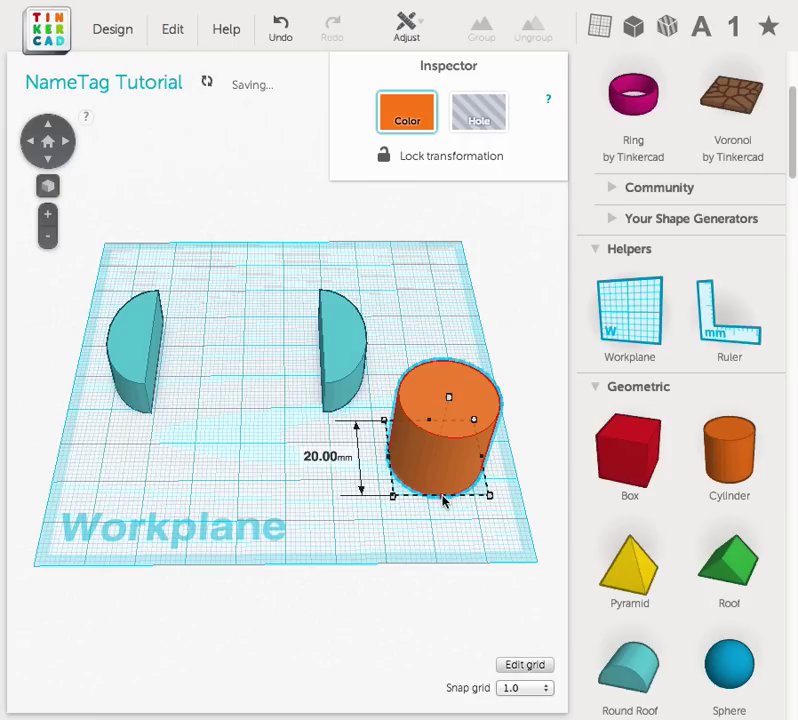
{"action": "left_click_drag", "start_coordinate": [445, 500], "coordinate": [444, 439]}
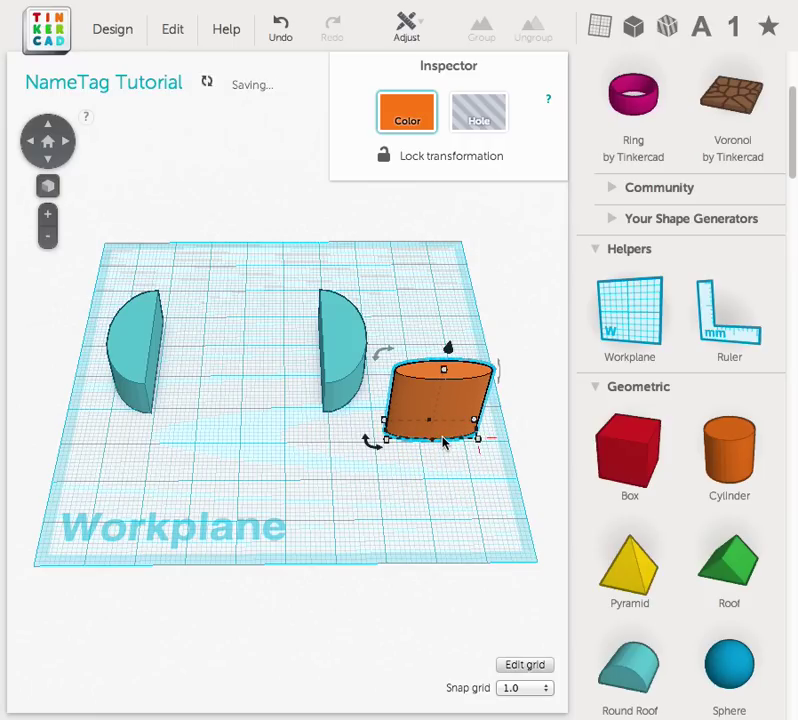
{"action": "left_click_drag", "start_coordinate": [386, 430], "coordinate": [455, 428]}
{"action": "left_click_drag", "start_coordinate": [483, 370], "coordinate": [470, 402]}
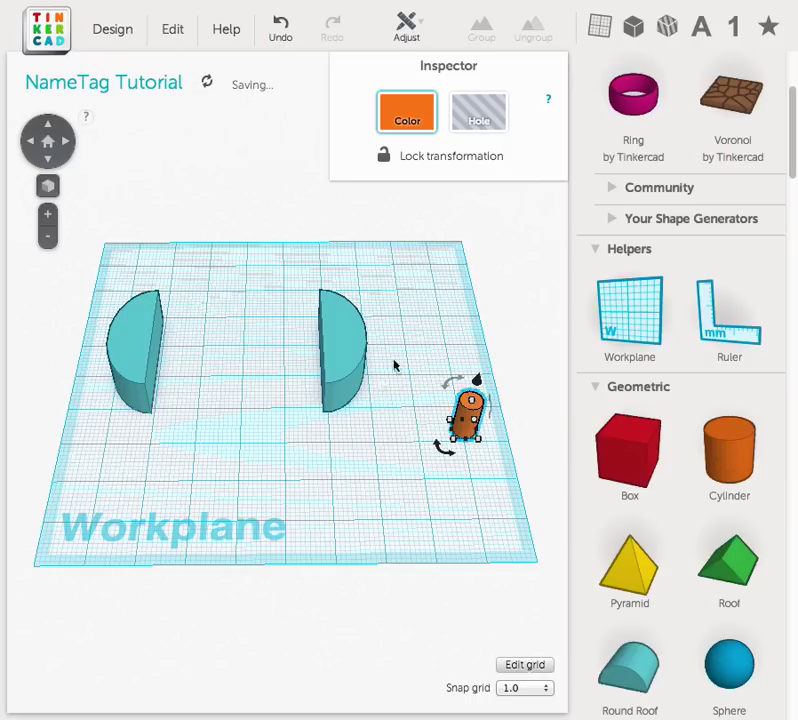
{"action": "left_click", "coordinate": [476, 115]}
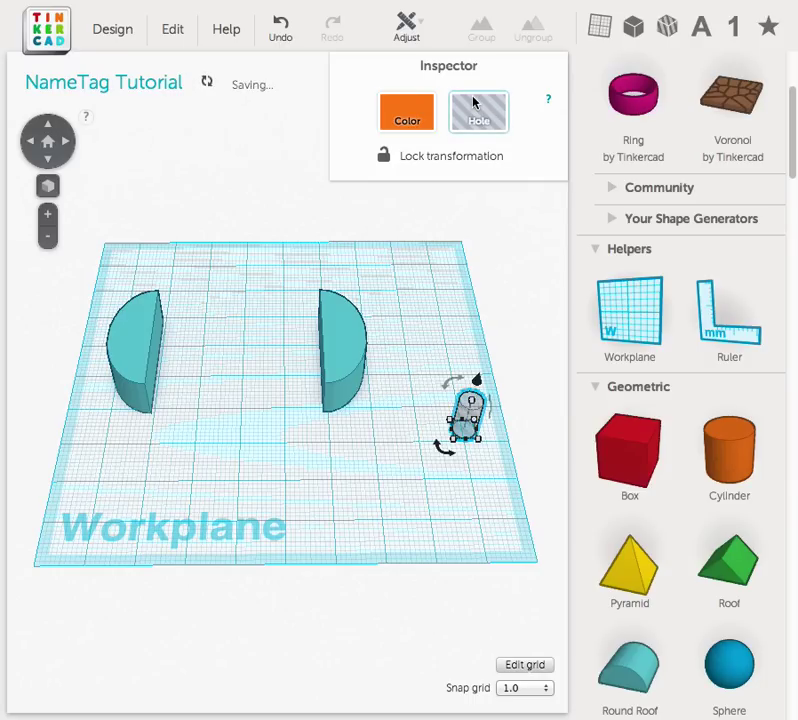
{"action": "left_click_drag", "start_coordinate": [107, 268], "coordinate": [391, 344]}
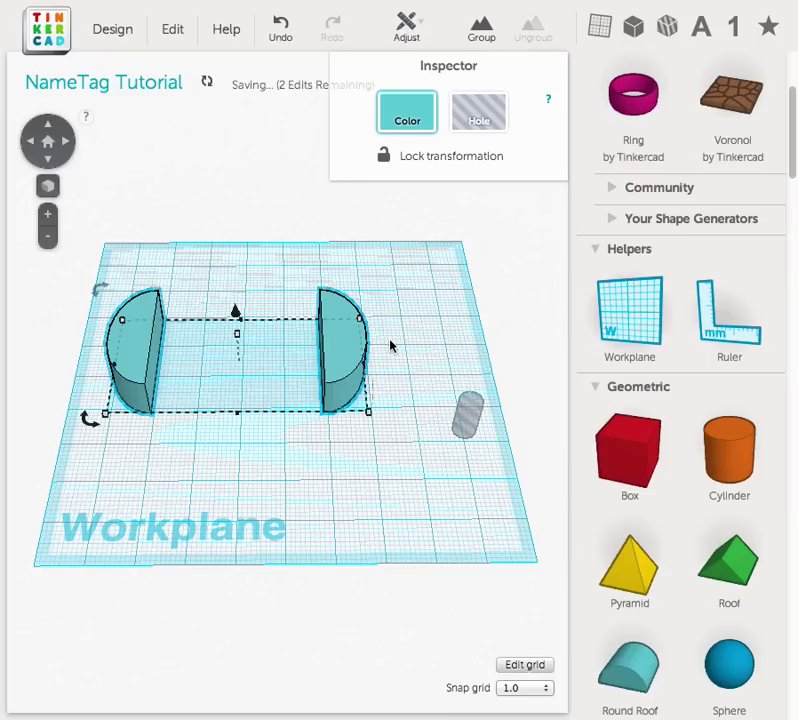
{"action": "left_click", "coordinate": [481, 30]}
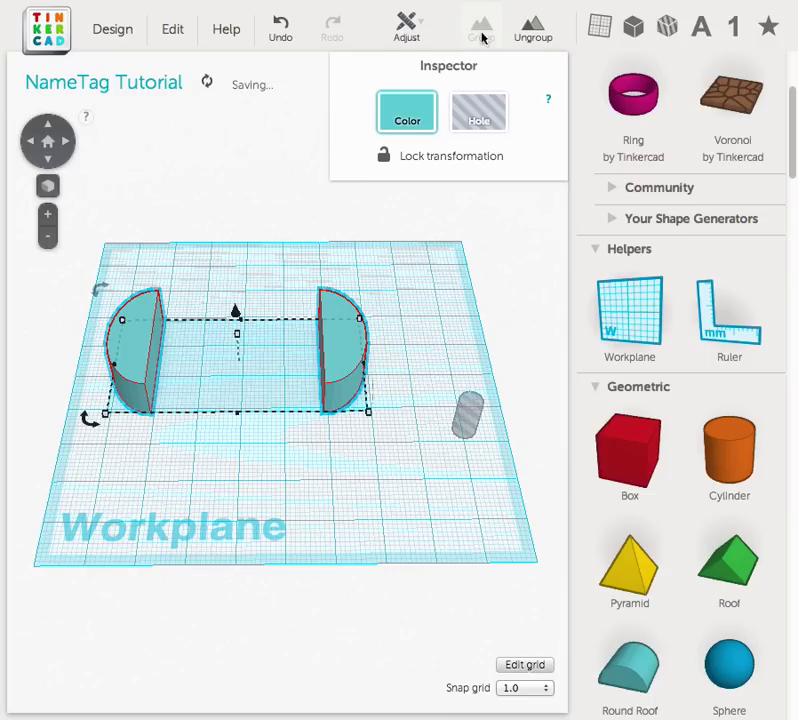
{"action": "mouse_move", "coordinate": [370, 418]}
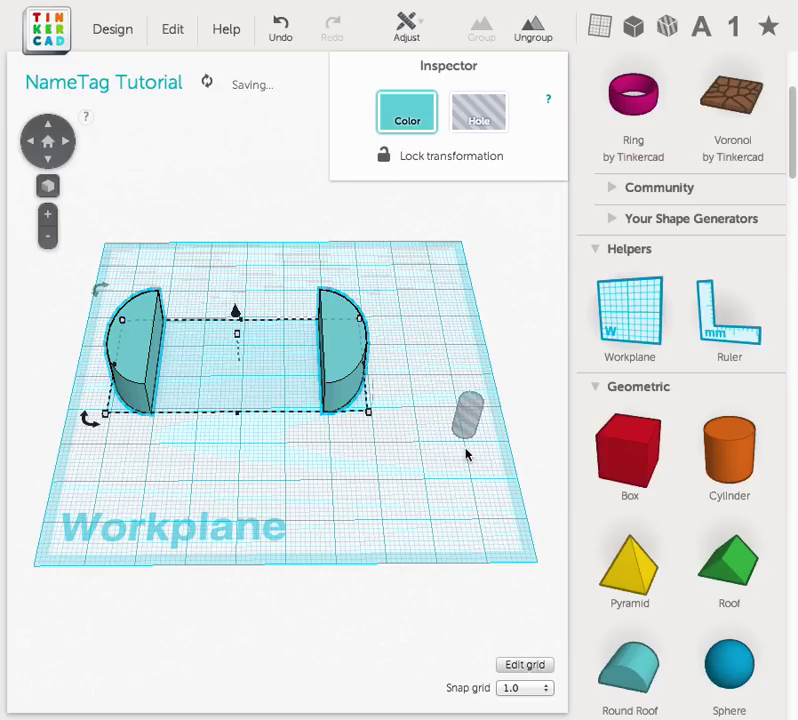
{"action": "left_click", "coordinate": [535, 38]}
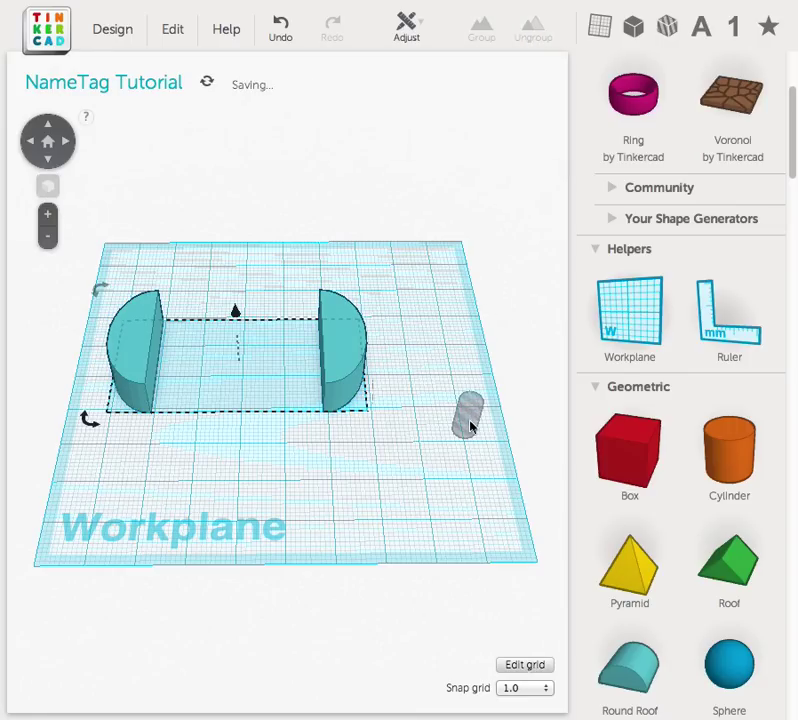
Step: Move the hole cylinder into the second half-round, centre-align it along width and length, and group the two to cut the hole
{"action": "left_click_drag", "start_coordinate": [470, 425], "coordinate": [344, 356]}
{"action": "left_click_drag", "start_coordinate": [400, 400], "coordinate": [297, 283]}
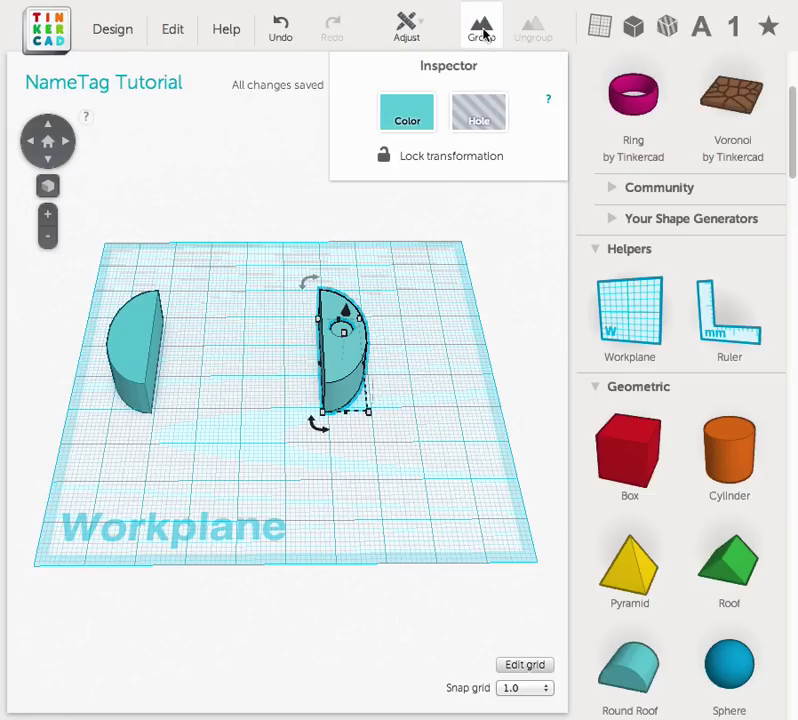
{"action": "left_click", "coordinate": [409, 22]}
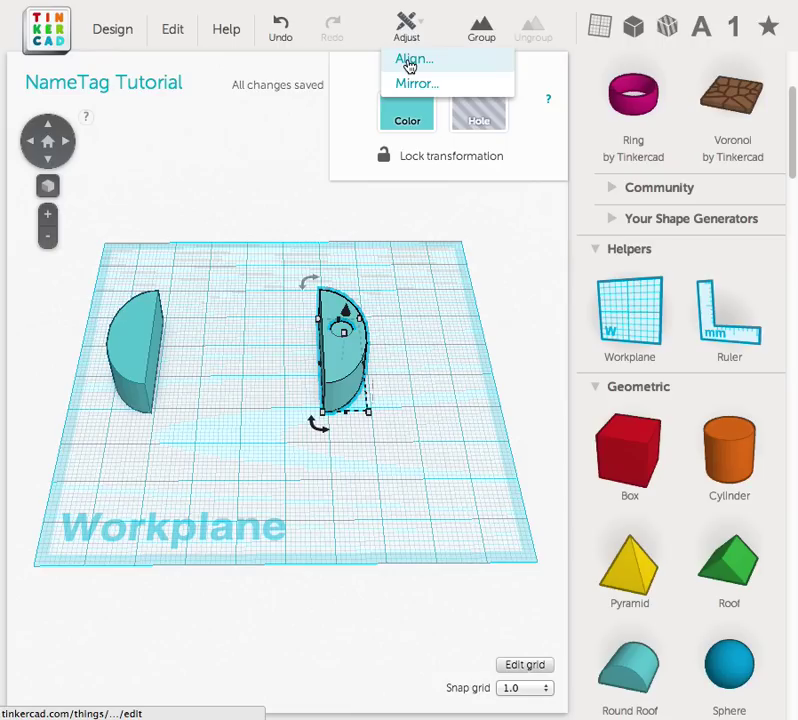
{"action": "left_click", "coordinate": [409, 62]}
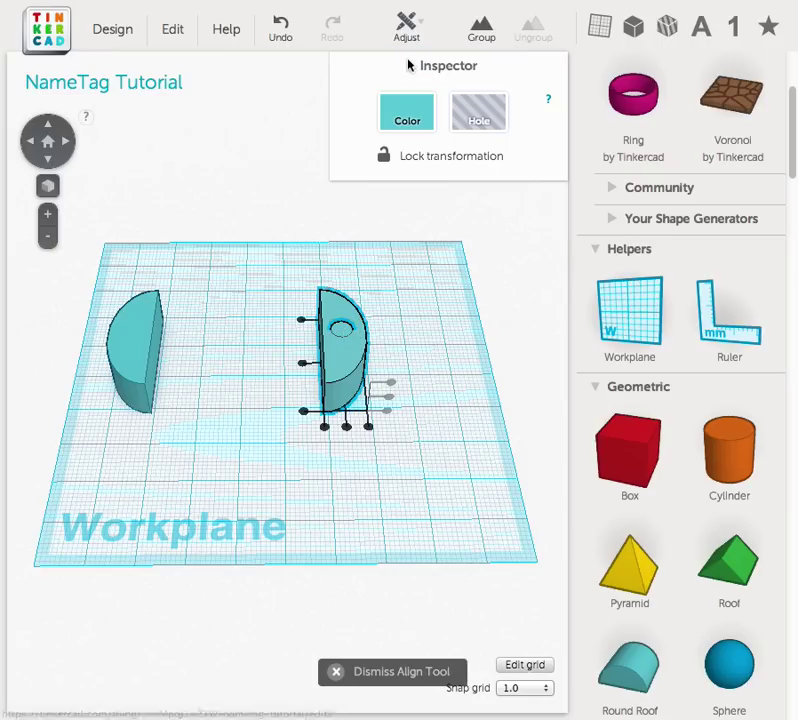
{"action": "left_click", "coordinate": [300, 366]}
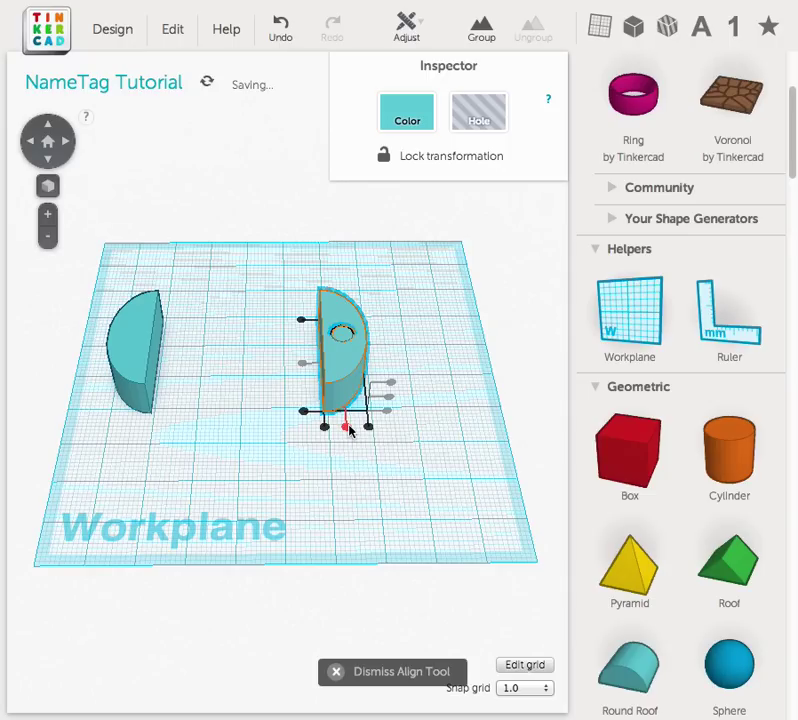
{"action": "left_click", "coordinate": [347, 427]}
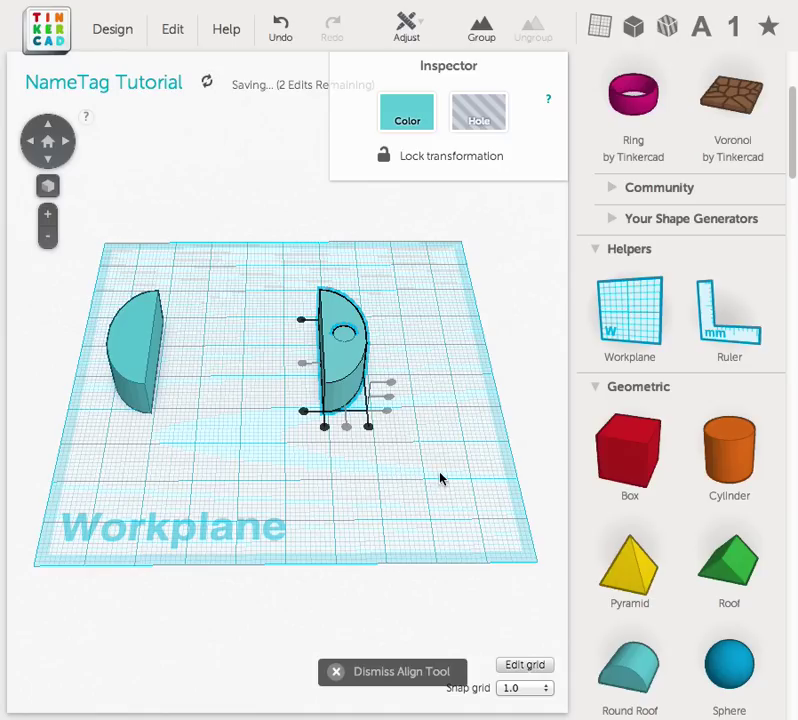
{"action": "left_click", "coordinate": [482, 30]}
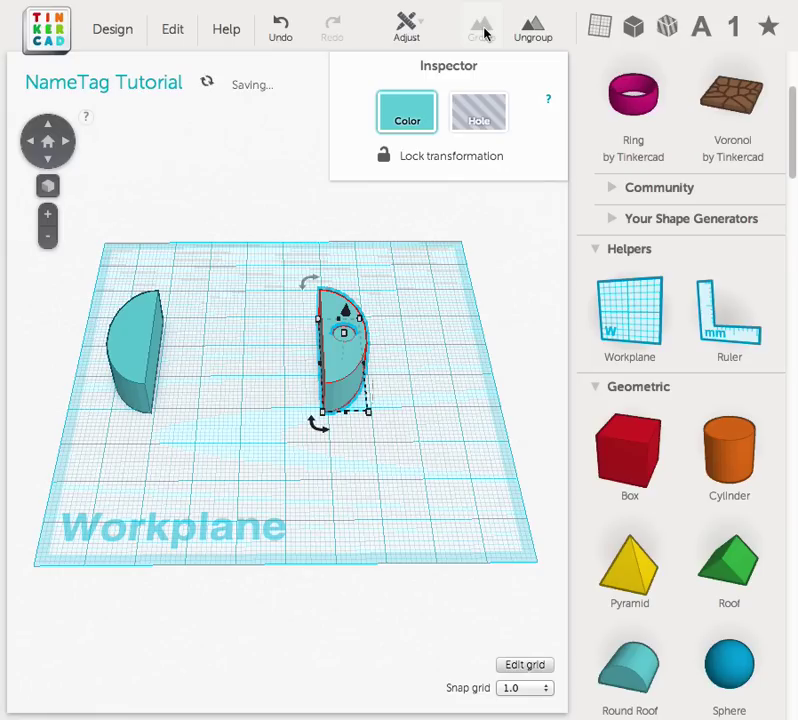
{"action": "left_click", "coordinate": [415, 412]}
{"action": "right_click_drag", "start_coordinate": [415, 412], "coordinate": [428, 605]}
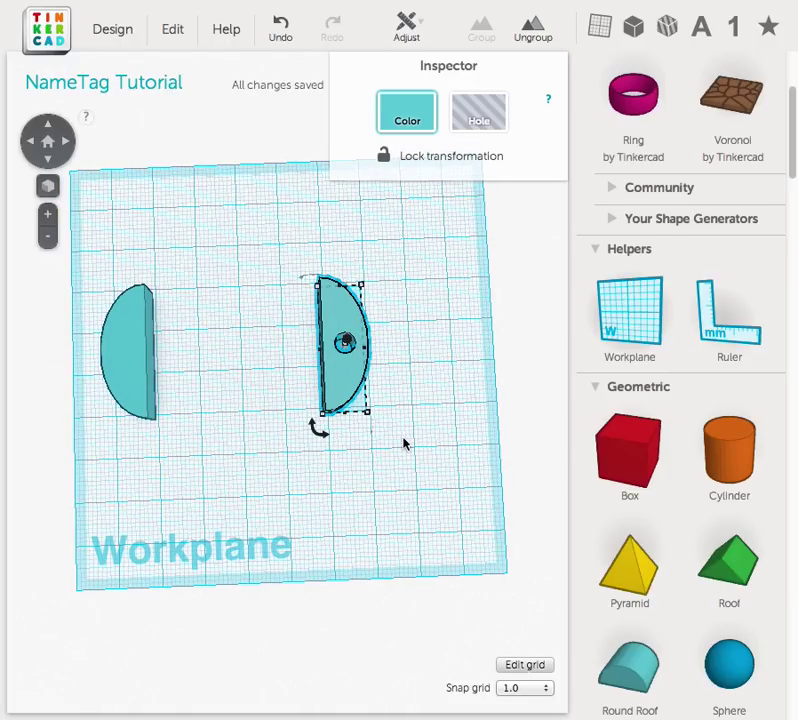
Step: Group the plain half-round and the half-round with the hole into one object
{"action": "left_click", "coordinate": [404, 442]}
{"action": "left_click_drag", "start_coordinate": [241, 427], "coordinate": [90, 298]}
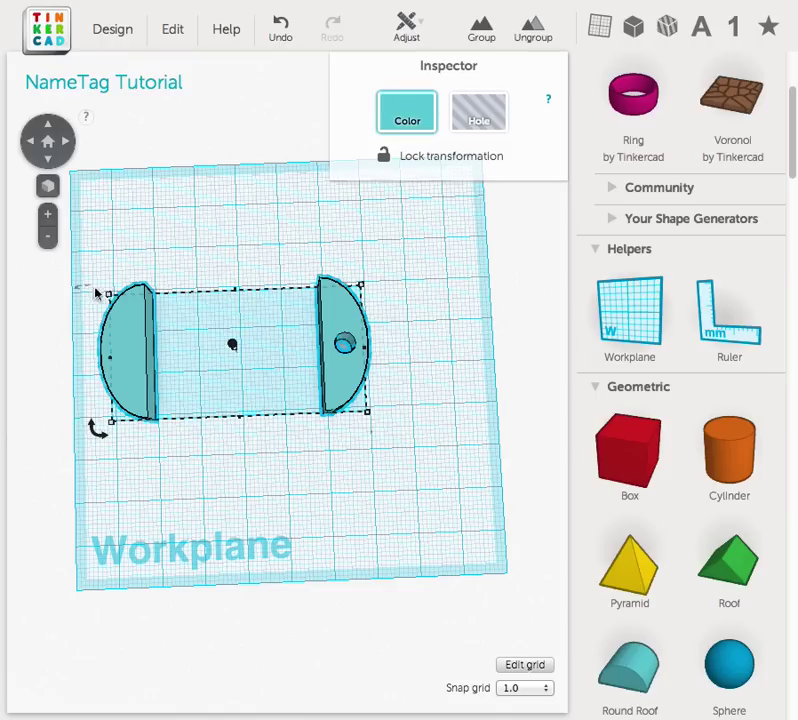
{"action": "left_click", "coordinate": [482, 26]}
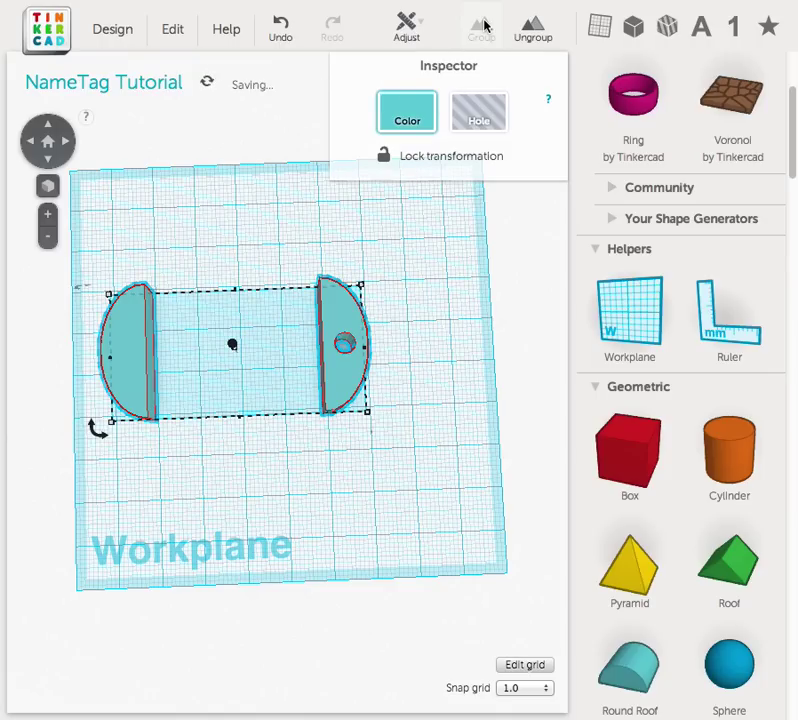
Step: Add a box at the front edge of the half-rounds and reshape it into a narrow bar 40 mm long bridging both ends
{"action": "left_click_drag", "start_coordinate": [627, 458], "coordinate": [198, 381]}
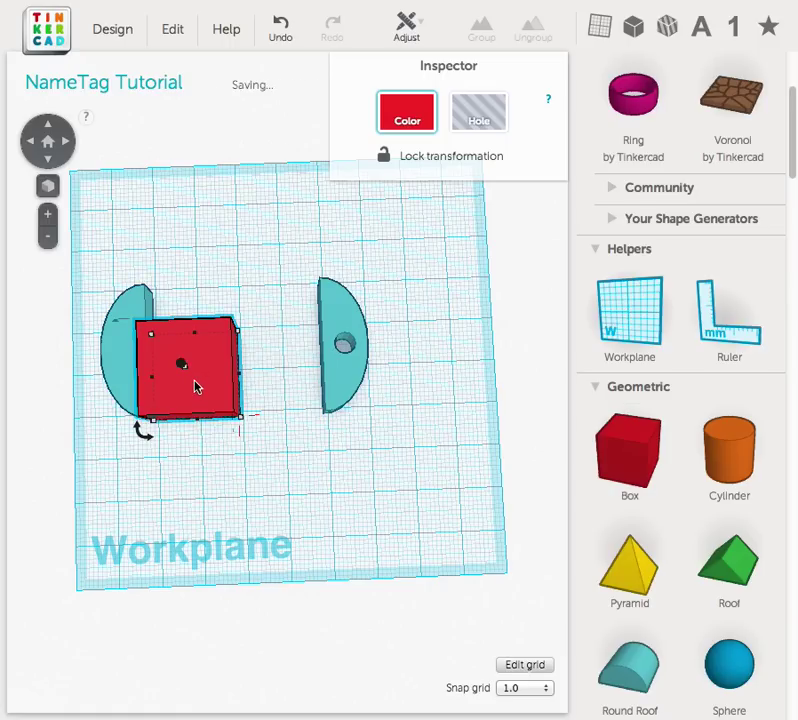
{"action": "mouse_move", "coordinate": [197, 339]}
{"action": "left_click_drag", "start_coordinate": [197, 339], "coordinate": [193, 401]}
{"action": "mouse_move", "coordinate": [237, 413]}
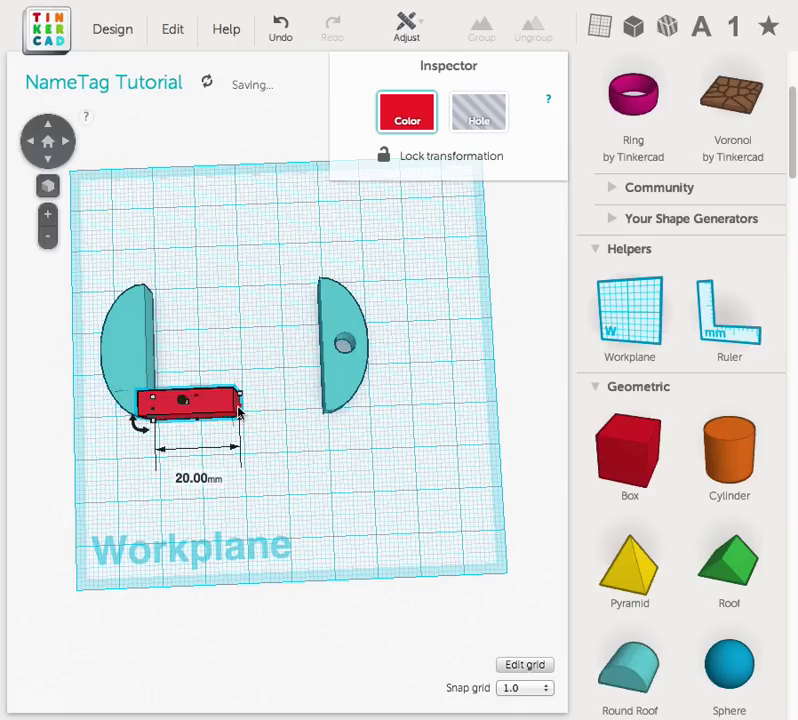
{"action": "left_click_drag", "start_coordinate": [240, 411], "coordinate": [327, 403]}
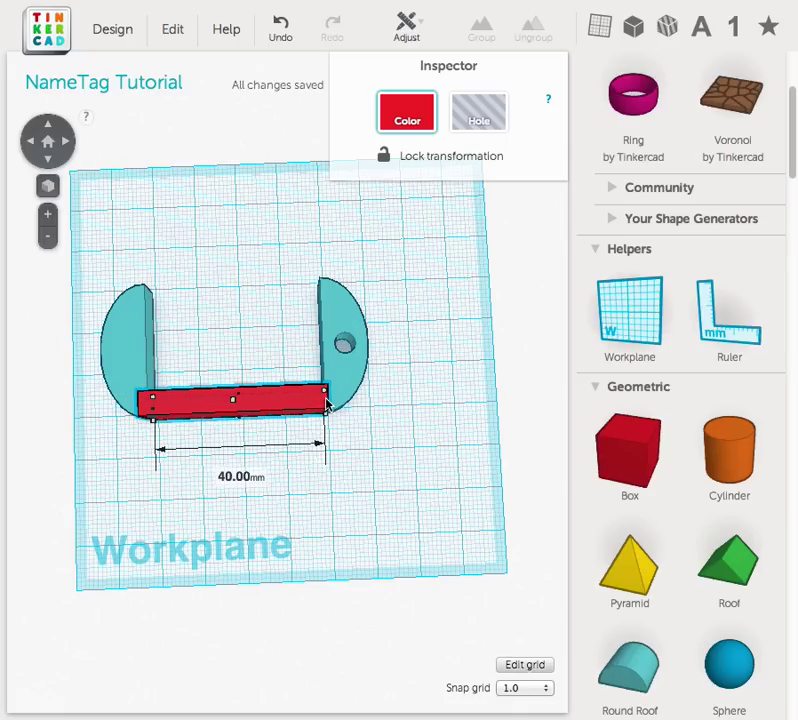
{"action": "left_click_drag", "start_coordinate": [326, 404], "coordinate": [326, 404]}
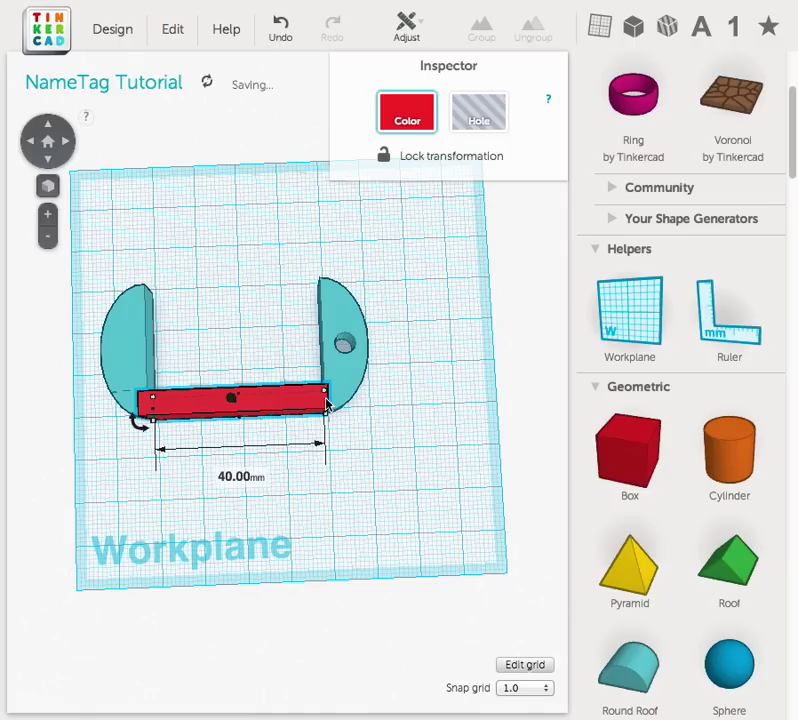
Step: Align the bar with the half-round ends, flush along the front edge and centred along the tag's length
{"action": "left_click_drag", "start_coordinate": [397, 460], "coordinate": [100, 365]}
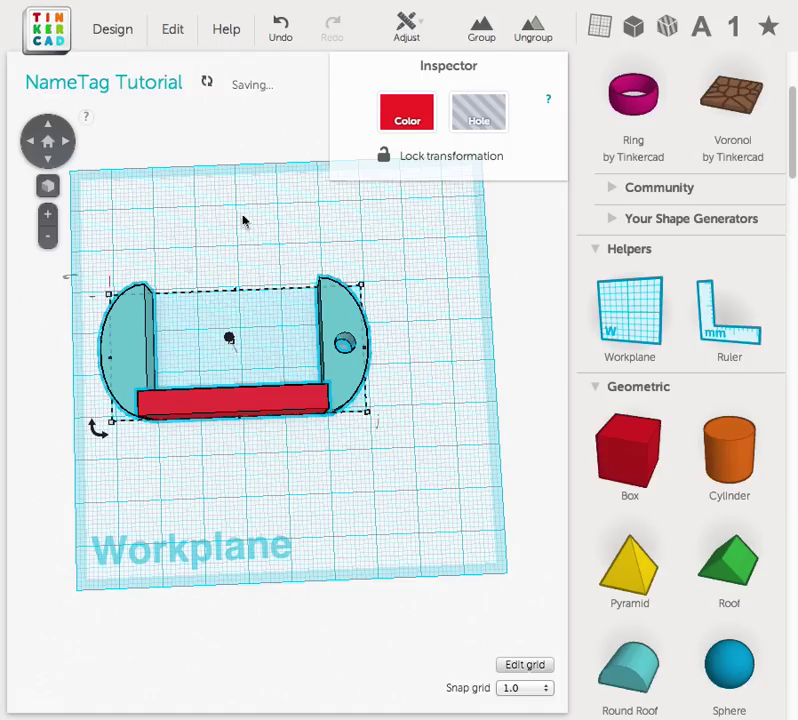
{"action": "left_click", "coordinate": [410, 30]}
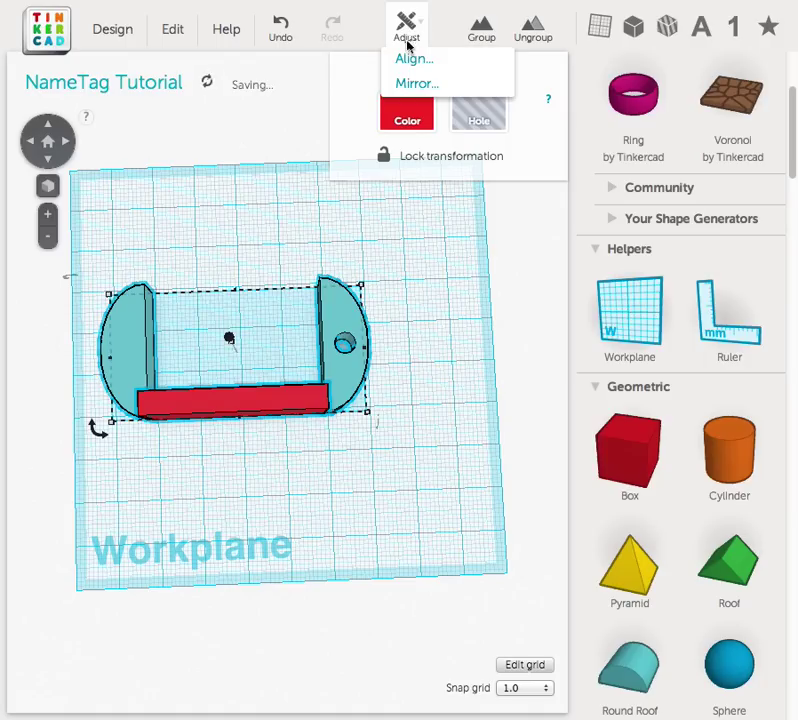
{"action": "left_click", "coordinate": [410, 60]}
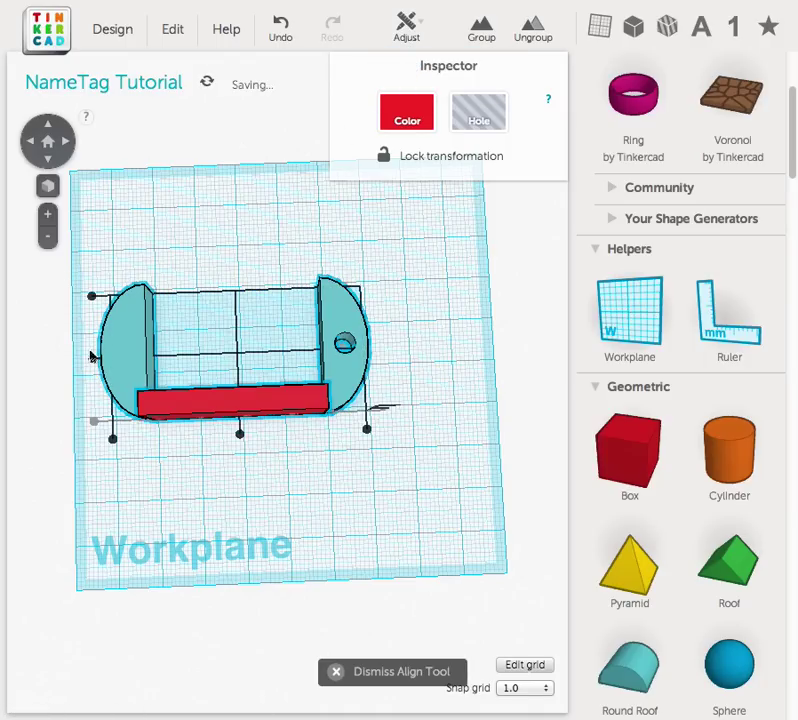
{"action": "left_click", "coordinate": [95, 422]}
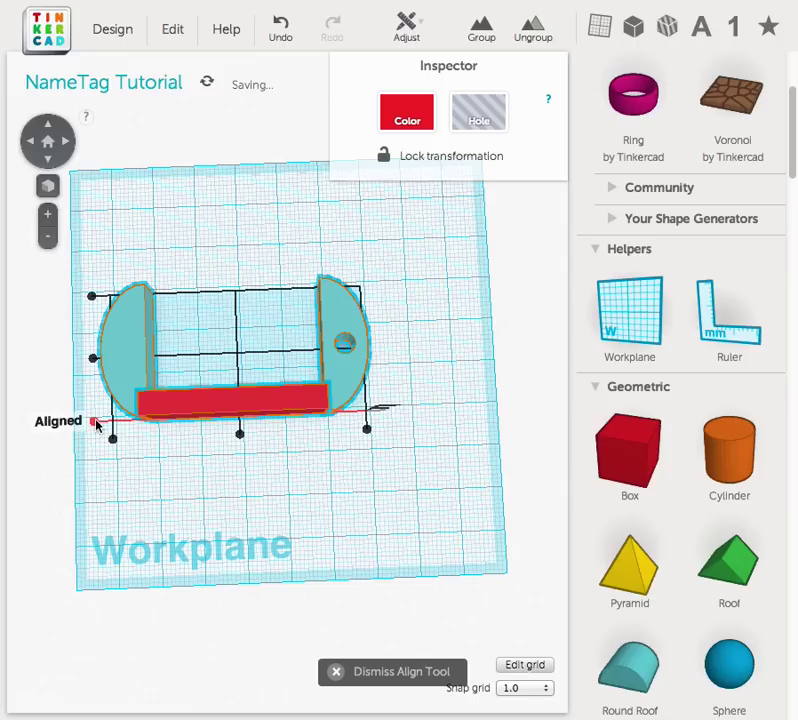
{"action": "left_click", "coordinate": [240, 437]}
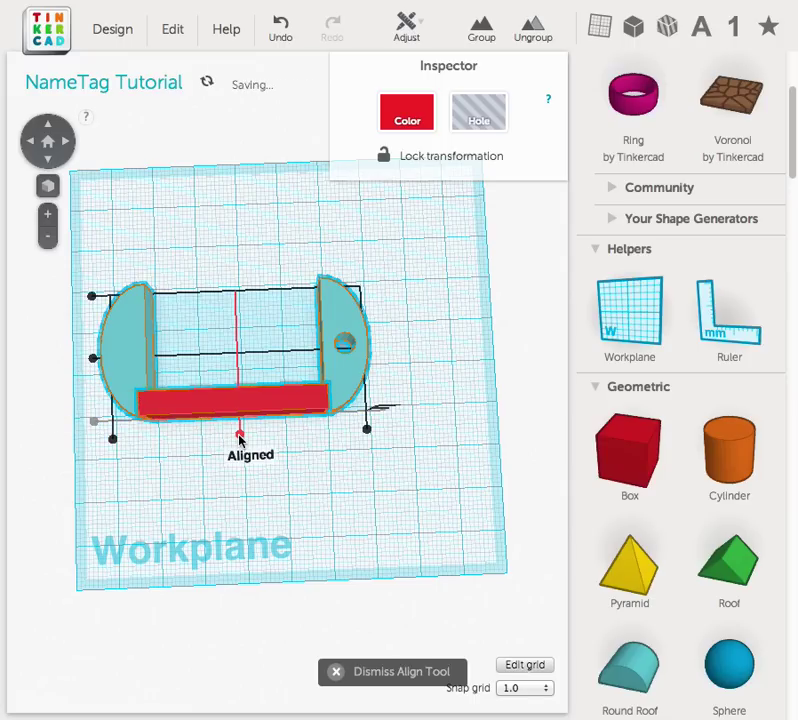
{"action": "left_click", "coordinate": [192, 481]}
Step: Lower the bar's height until its top is about level with the half-rounds
{"action": "left_click", "coordinate": [255, 403]}
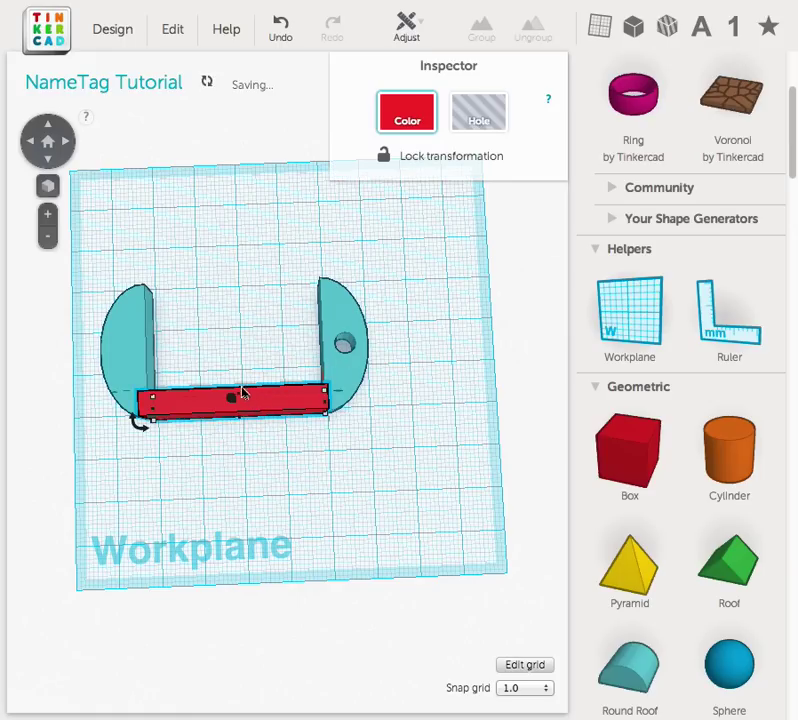
{"action": "right_click_drag", "start_coordinate": [241, 322], "coordinate": [239, 264]}
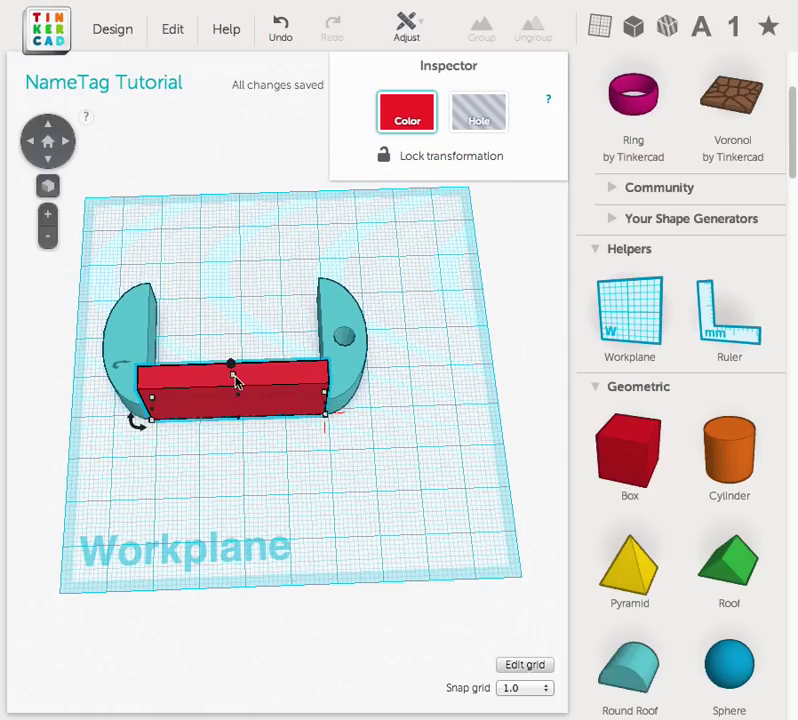
{"action": "mouse_move", "coordinate": [233, 378]}
{"action": "left_click_drag", "start_coordinate": [233, 378], "coordinate": [240, 390]}
{"action": "mouse_move", "coordinate": [267, 445]}
{"action": "right_mouse_down"}
{"action": "mouse_move", "coordinate": [250, 263]}
{"action": "mouse_move", "coordinate": [267, 199]}
{"action": "mouse_move", "coordinate": [306, 192]}
{"action": "mouse_move", "coordinate": [265, 349]}
{"action": "mouse_move", "coordinate": [256, 467]}
{"action": "mouse_move", "coordinate": [262, 458]}
{"action": "right_mouse_up"}
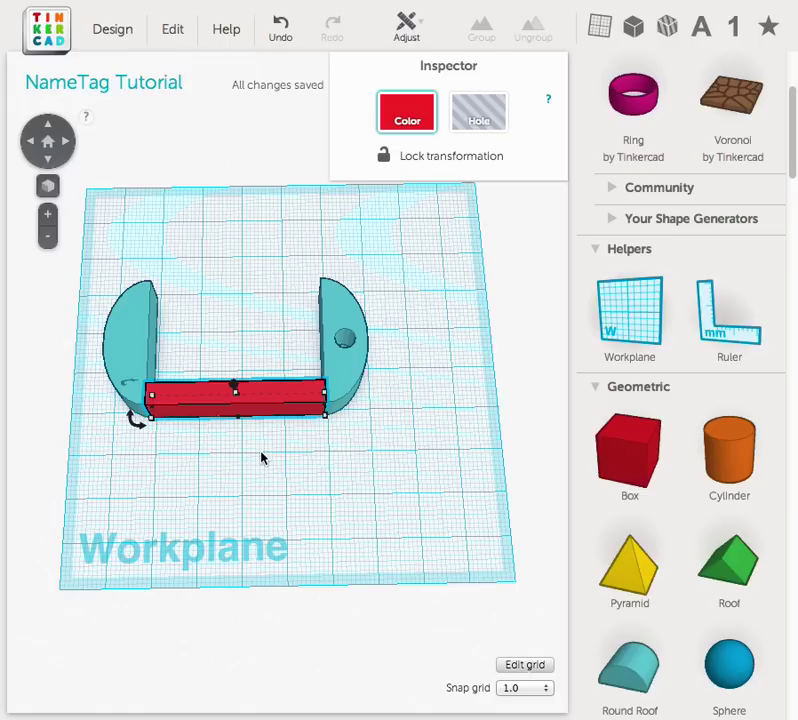
Step: Duplicate the bar and move the copy straight back to the opposite edge of the half-rounds
{"action": "left_click", "coordinate": [175, 29]}
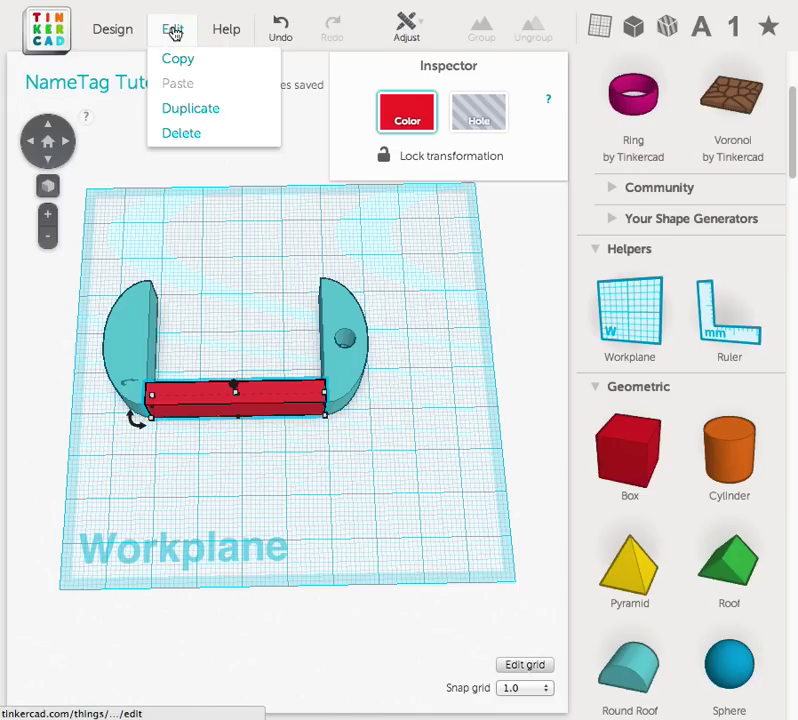
{"action": "left_click", "coordinate": [180, 110]}
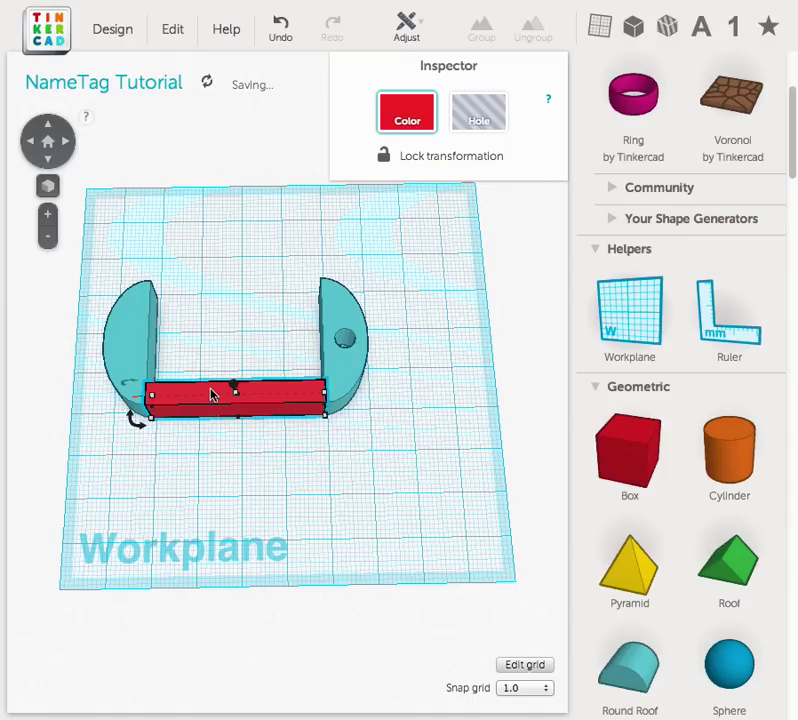
{"action": "left_click_drag", "start_coordinate": [211, 393], "coordinate": [214, 288]}
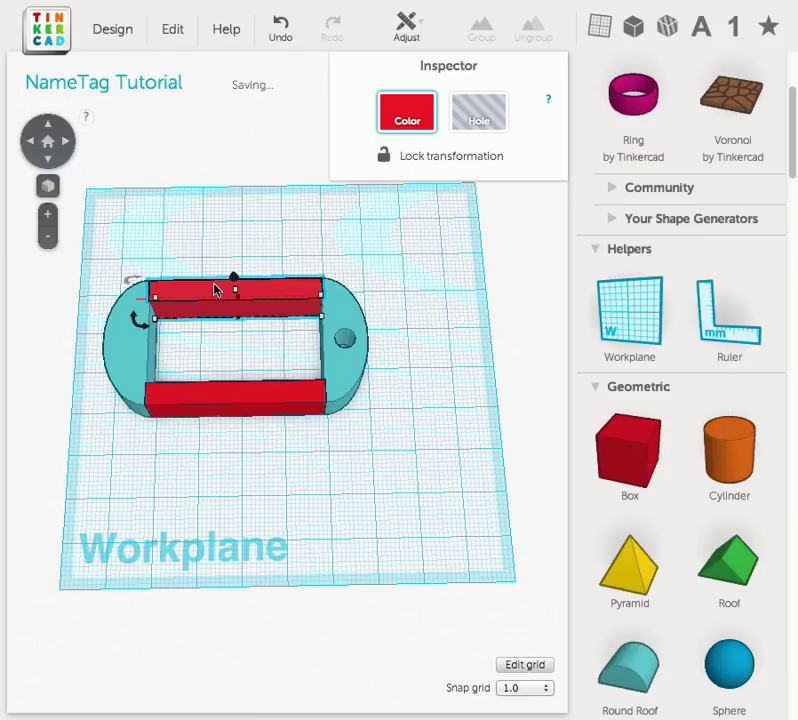
Step: Align the duplicated bar with the half-rounds, centred along the tag's length and flush with the back edge
{"action": "left_click_drag", "start_coordinate": [110, 239], "coordinate": [362, 333]}
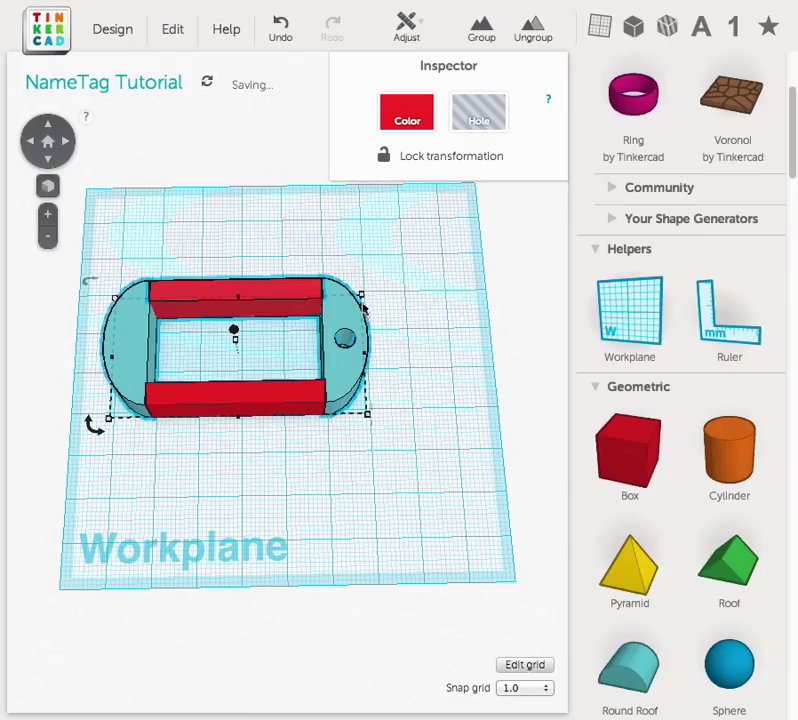
{"action": "left_click", "coordinate": [408, 38]}
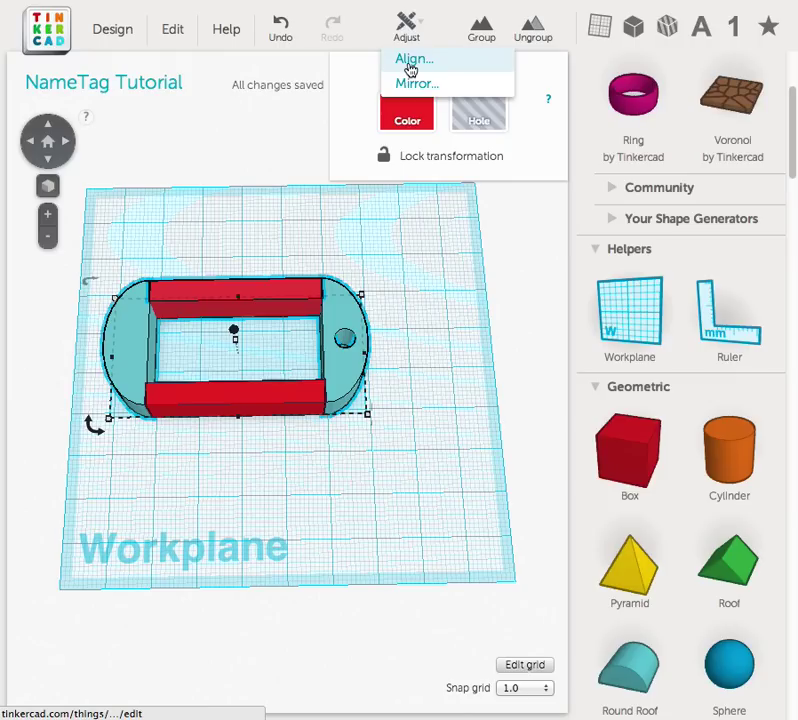
{"action": "left_click", "coordinate": [410, 62]}
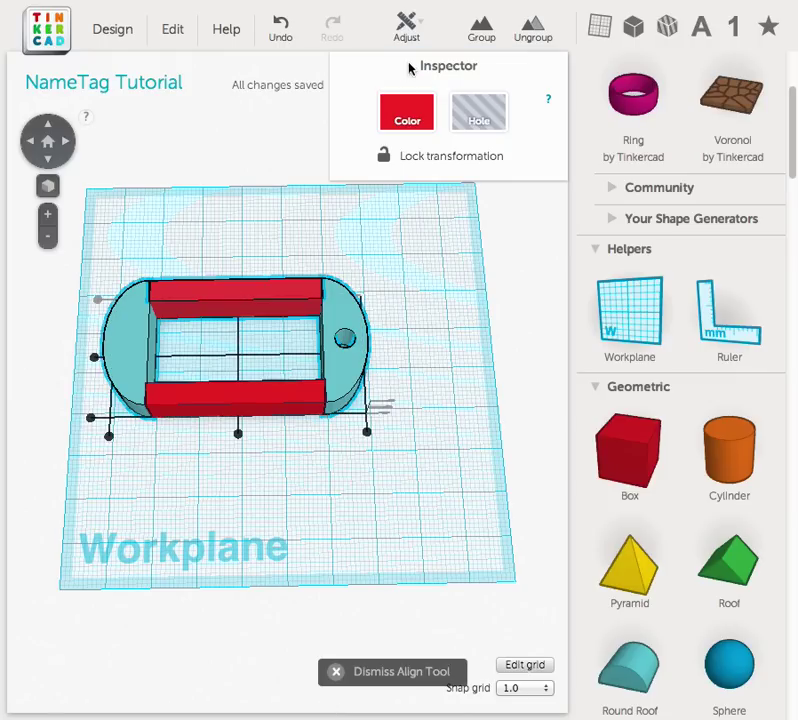
{"action": "left_click", "coordinate": [238, 435]}
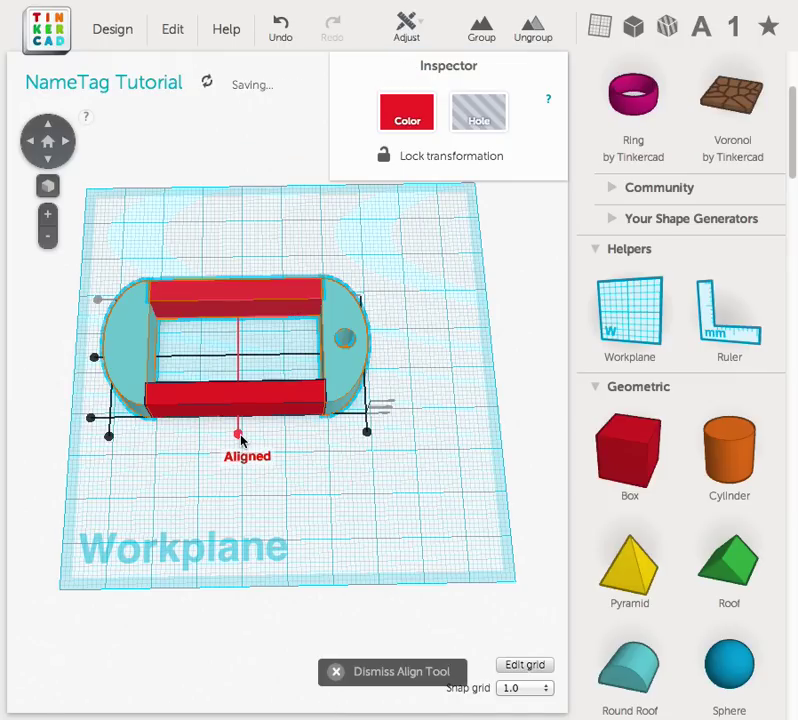
{"action": "left_click", "coordinate": [98, 301]}
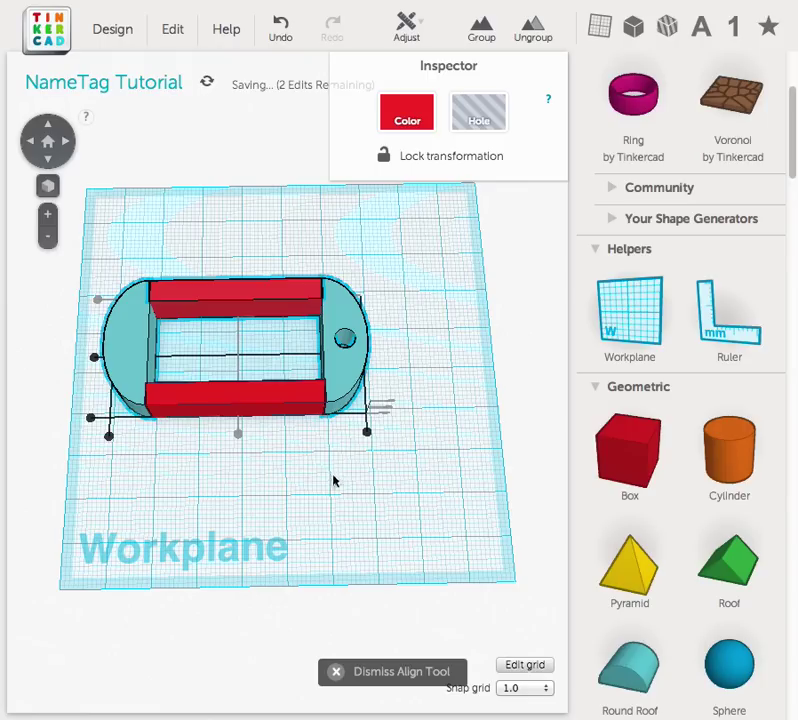
{"action": "left_click", "coordinate": [450, 373]}
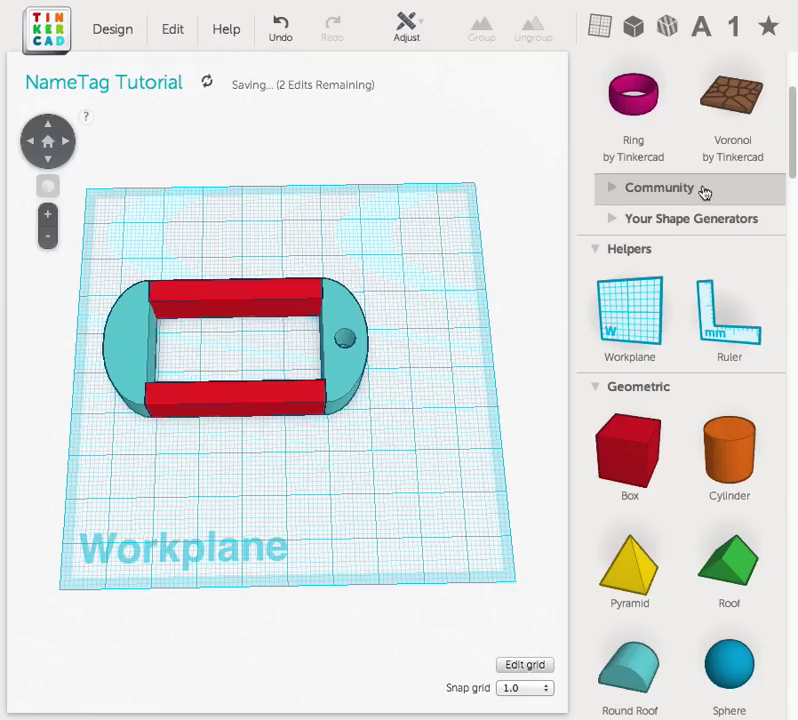
Step: Add a Text shape between the two bars and set its text to the wearer's first name
{"action": "scroll", "coordinate": [705, 193], "scroll_direction": "up", "scroll_amount": 1}
{"action": "scroll", "coordinate": [705, 193], "scroll_direction": "up", "scroll_amount": 3}
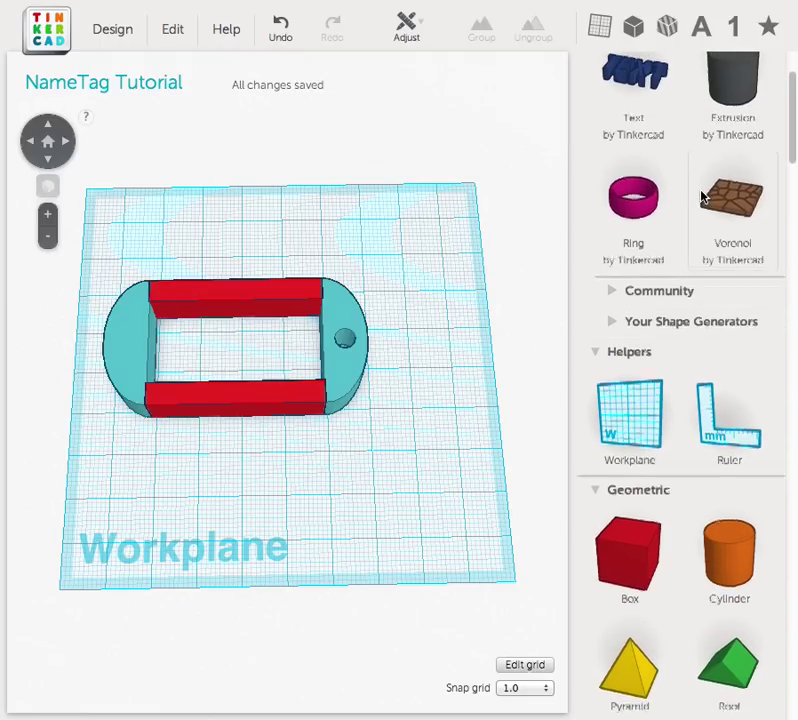
{"action": "left_click_drag", "start_coordinate": [635, 112], "coordinate": [250, 362]}
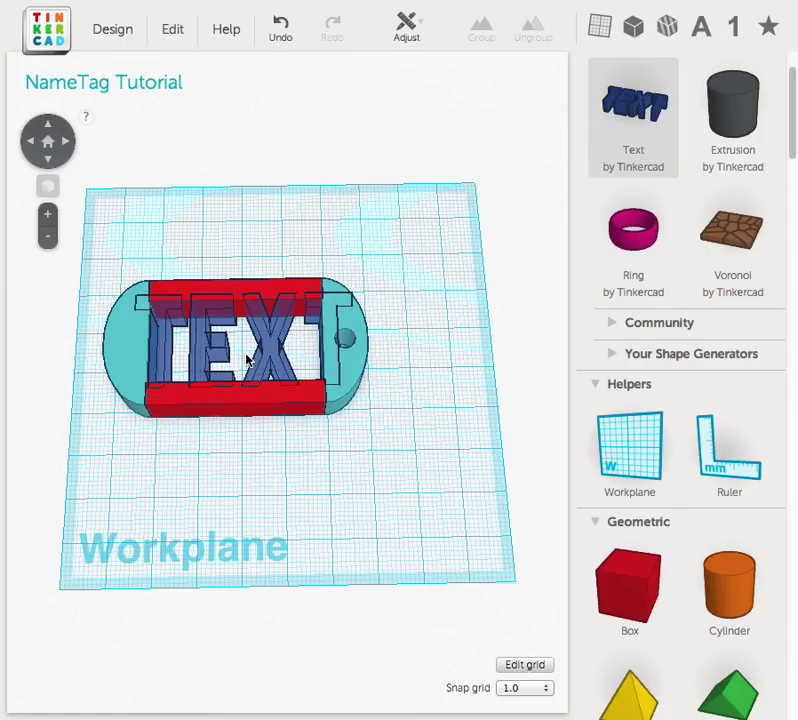
{"action": "left_click_drag", "start_coordinate": [250, 362], "coordinate": [246, 357]}
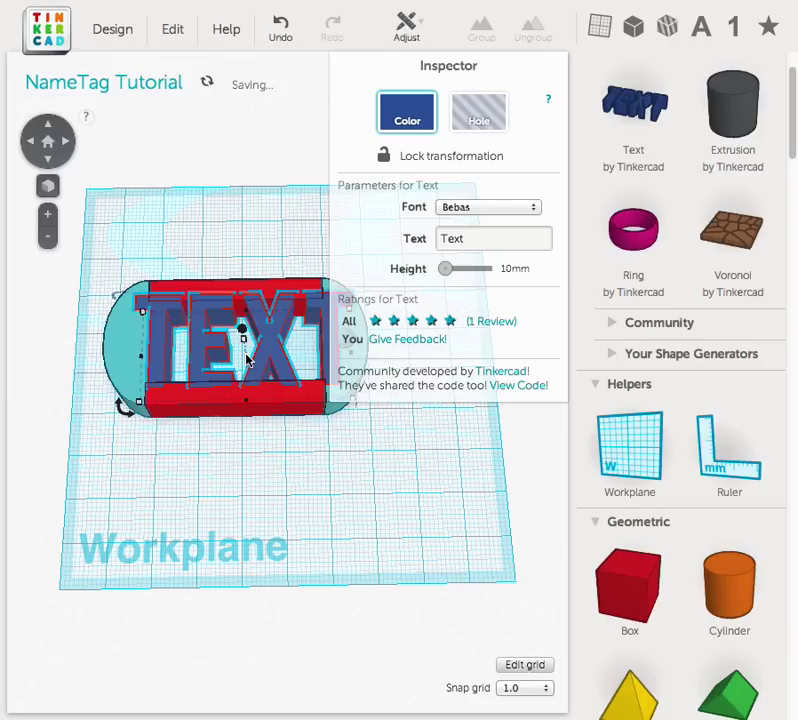
{"action": "left_click_drag", "start_coordinate": [497, 238], "coordinate": [376, 237]}
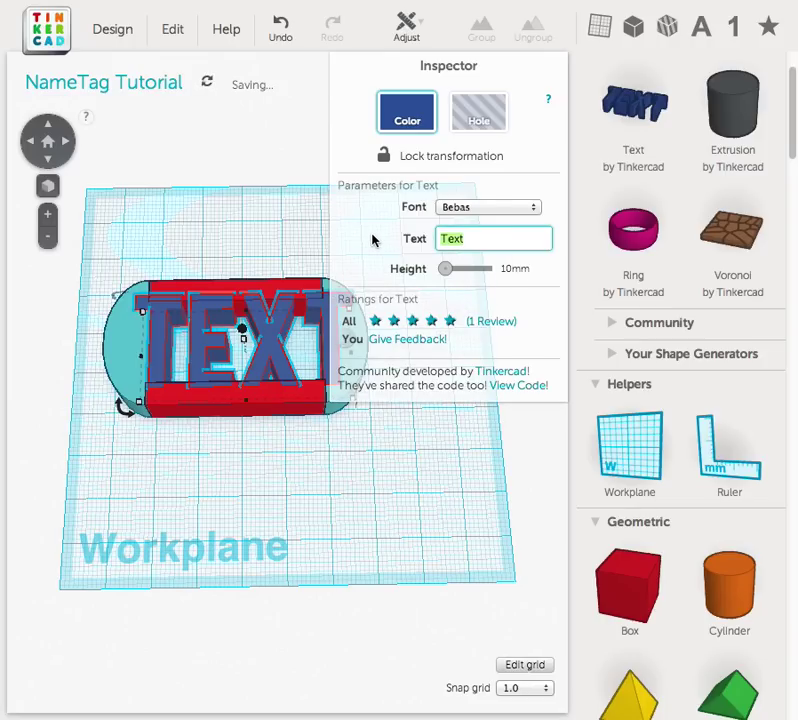
{"action": "type", "text": "Bob"}
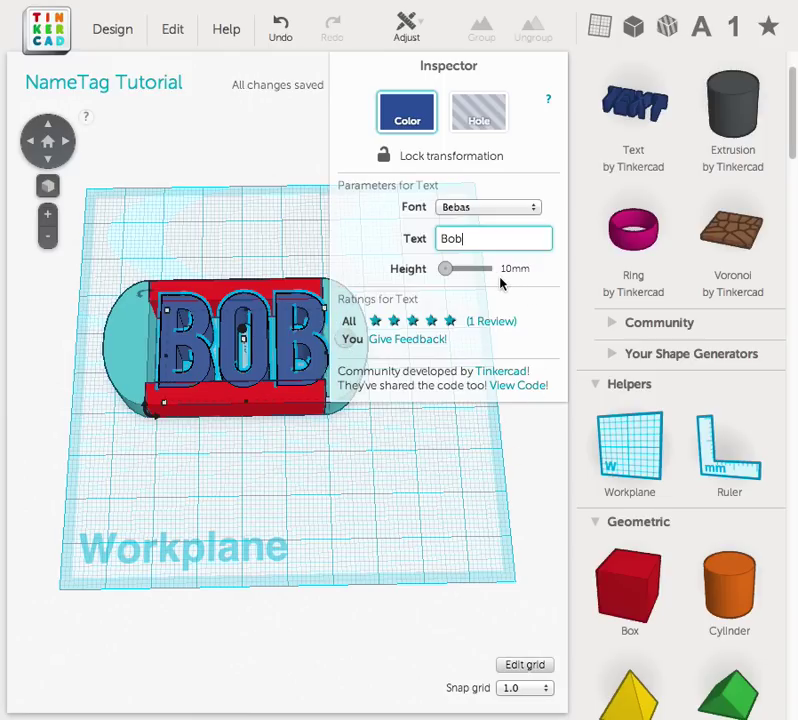
{"action": "left_click", "coordinate": [262, 238]}
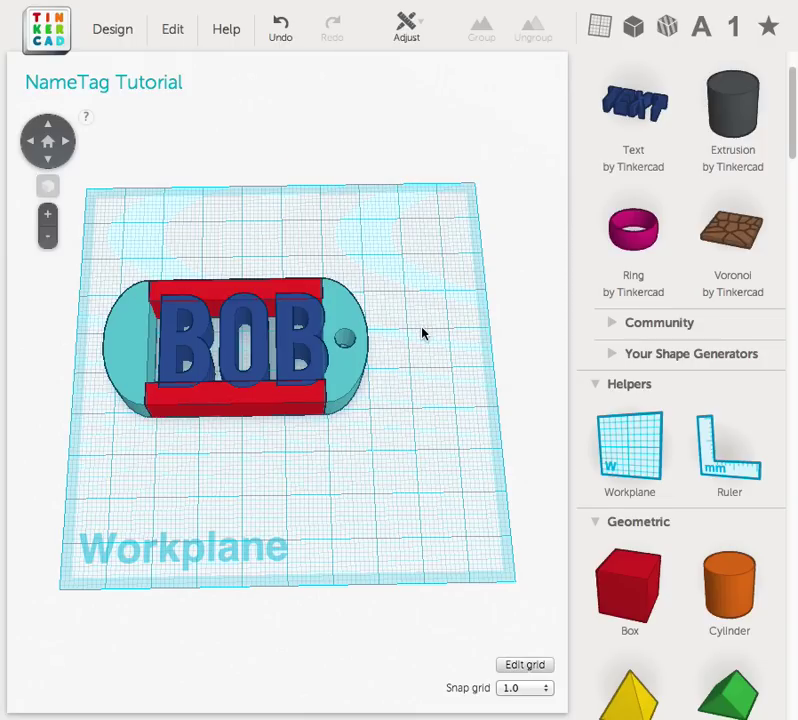
Step: Scale the text proportionally to 21 mm from front to back so it fits between the two bars
{"action": "left_click", "coordinate": [264, 337]}
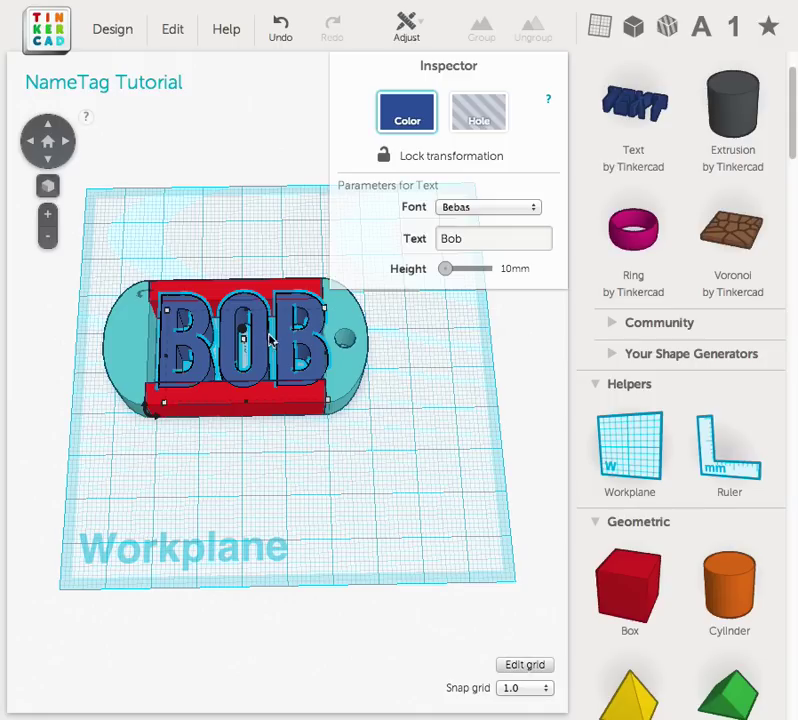
{"action": "mouse_move", "coordinate": [251, 408]}
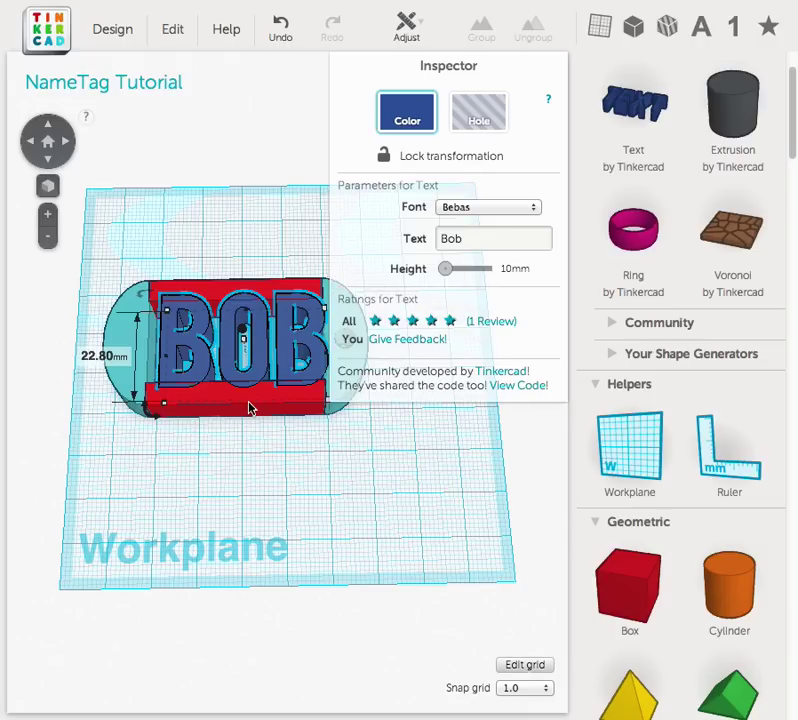
{"action": "left_click_drag", "start_coordinate": [251, 408], "coordinate": [249, 399]}
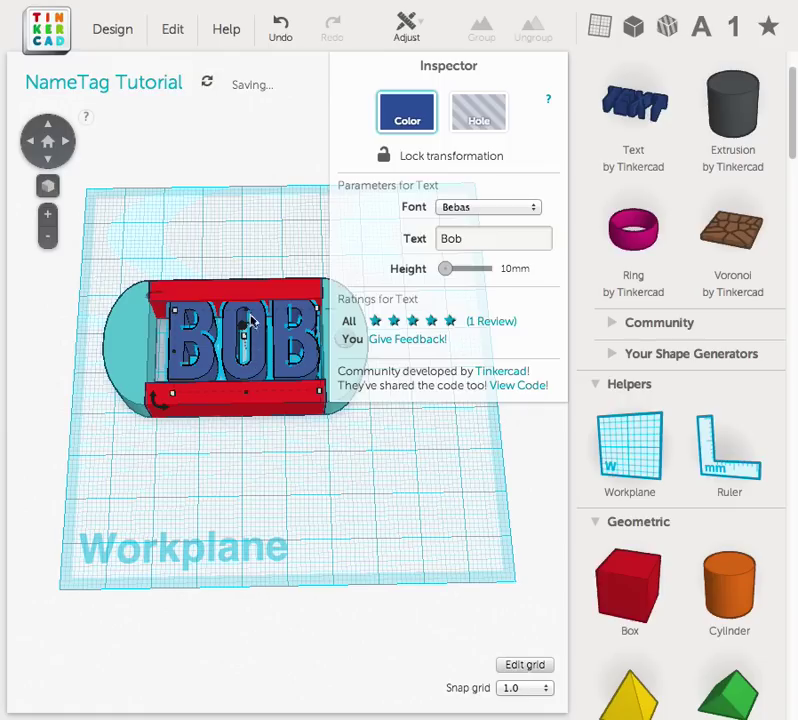
{"action": "left_click_drag", "start_coordinate": [249, 316], "coordinate": [248, 314]}
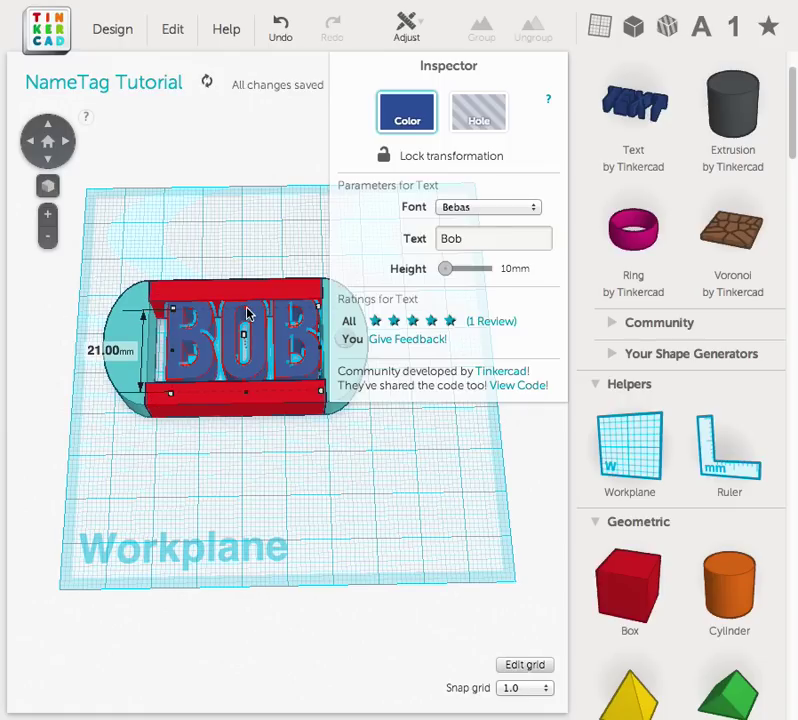
{"action": "left_click", "coordinate": [249, 314]}
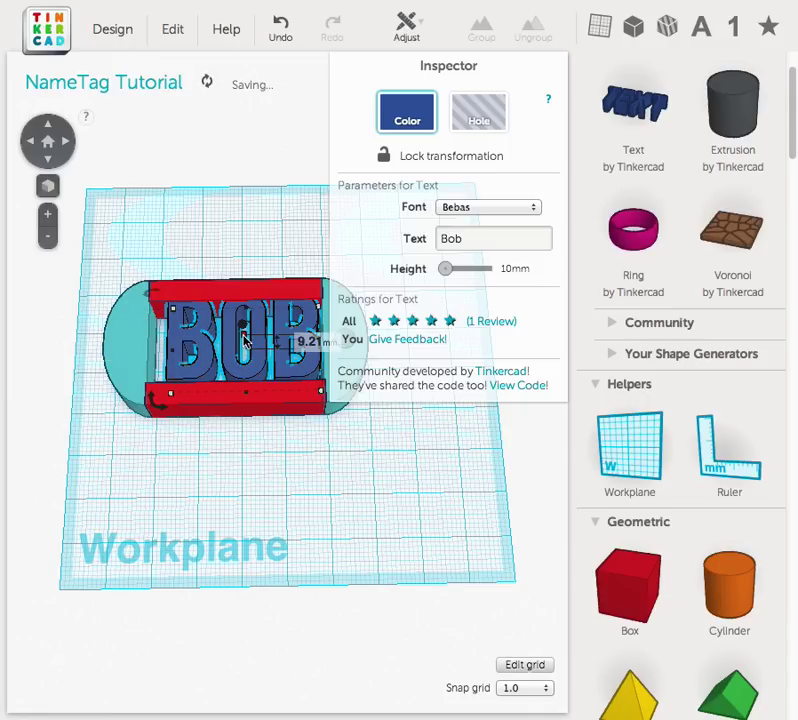
{"action": "left_click", "coordinate": [276, 465]}
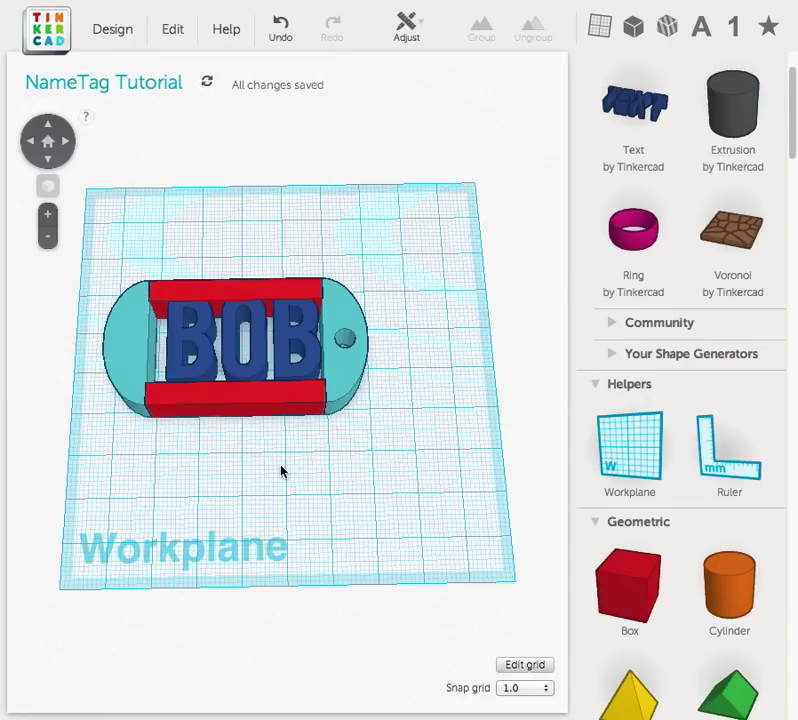
Step: Align the name text with the rest of the tag, centred both along its length and from front to back
{"action": "left_click_drag", "start_coordinate": [417, 335], "coordinate": [75, 352]}
{"action": "left_click", "coordinate": [405, 27]}
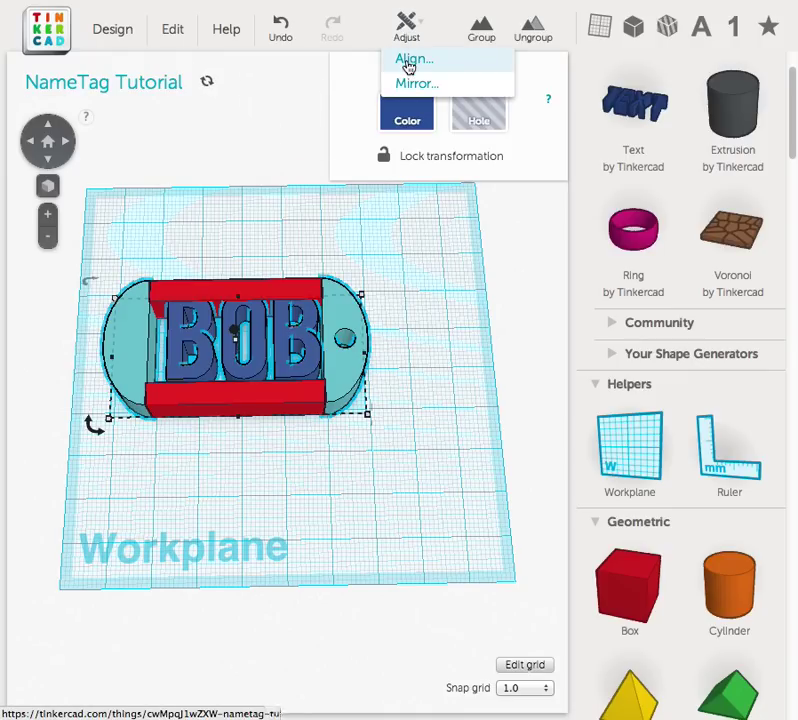
{"action": "left_click", "coordinate": [410, 61]}
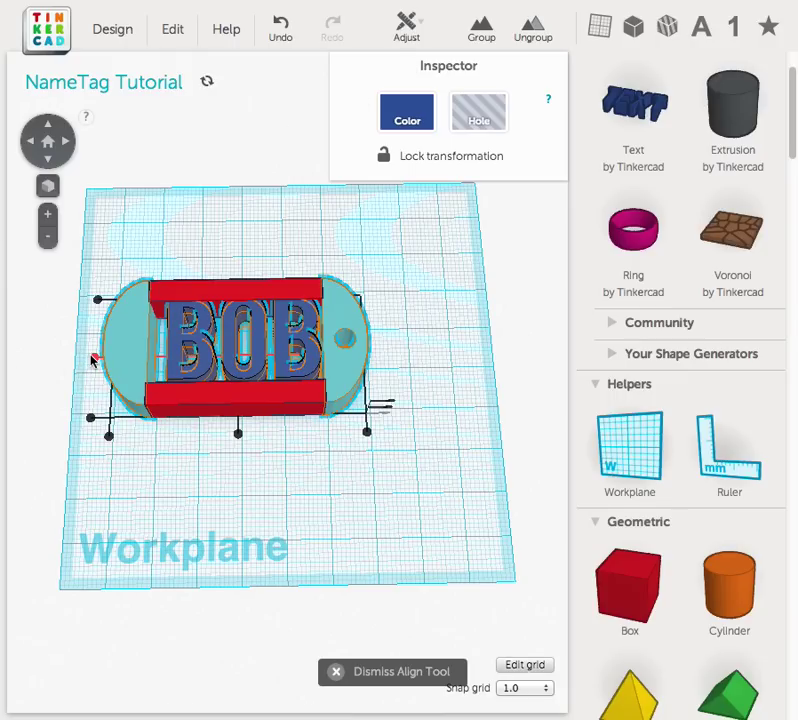
{"action": "left_click", "coordinate": [93, 360]}
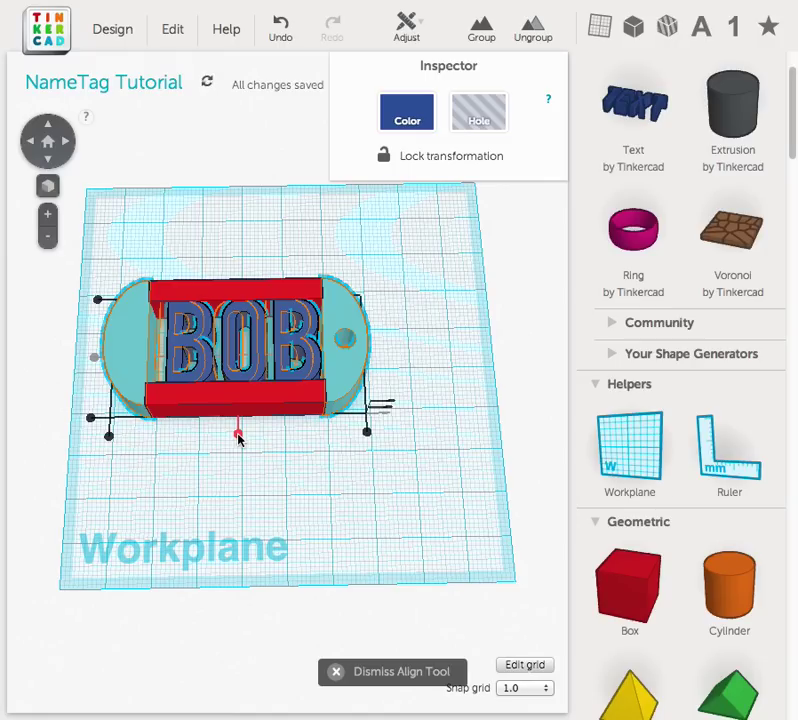
{"action": "left_click", "coordinate": [238, 435]}
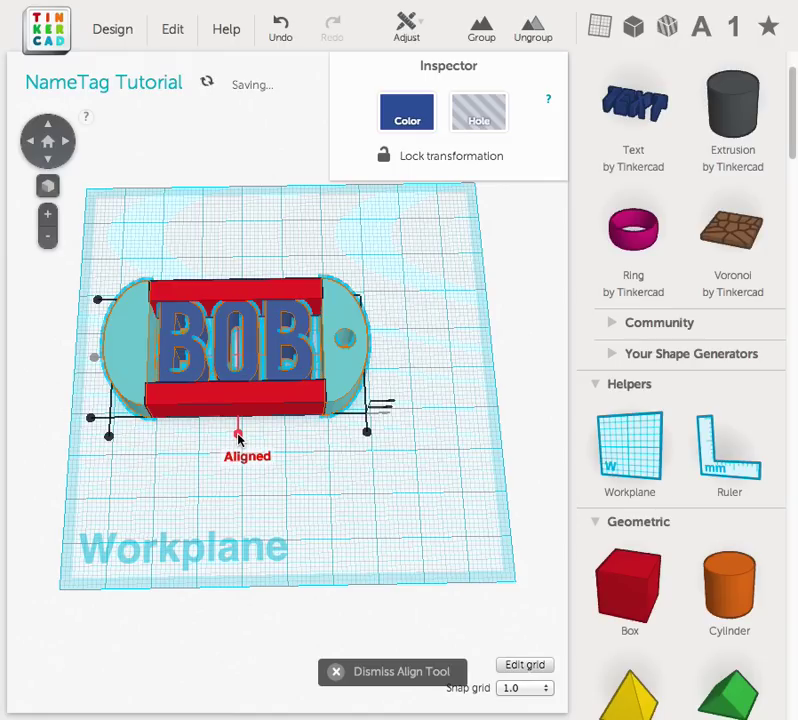
{"action": "left_click", "coordinate": [238, 514]}
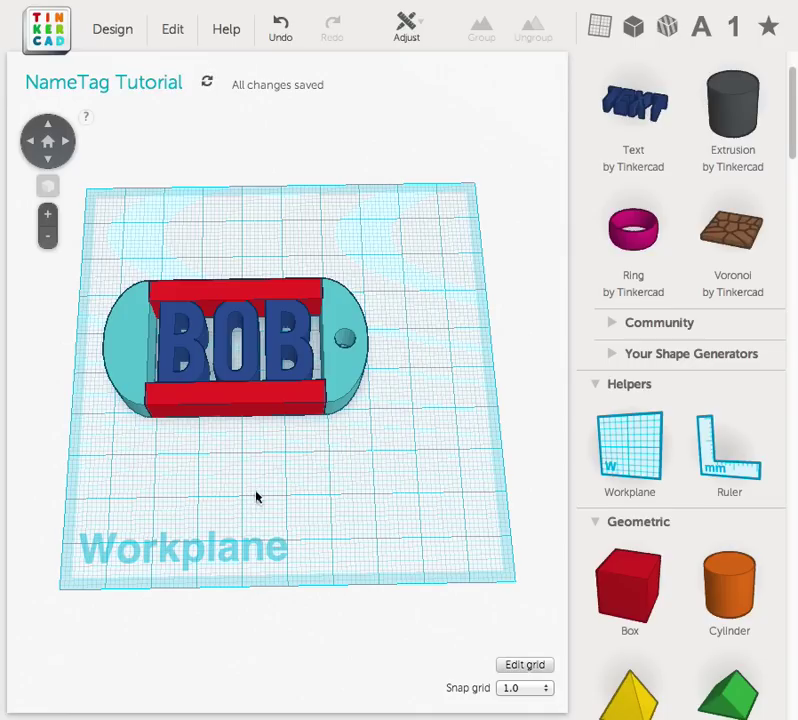
Step: Group the half-round ends, both side bars and the name text into one object
{"action": "left_click_drag", "start_coordinate": [413, 470], "coordinate": [93, 272]}
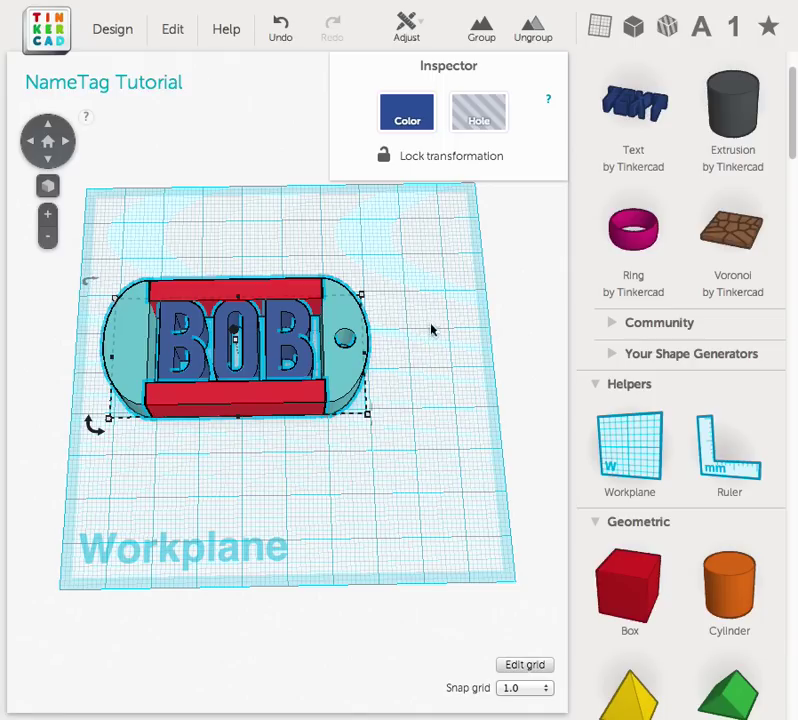
{"action": "left_click", "coordinate": [484, 27]}
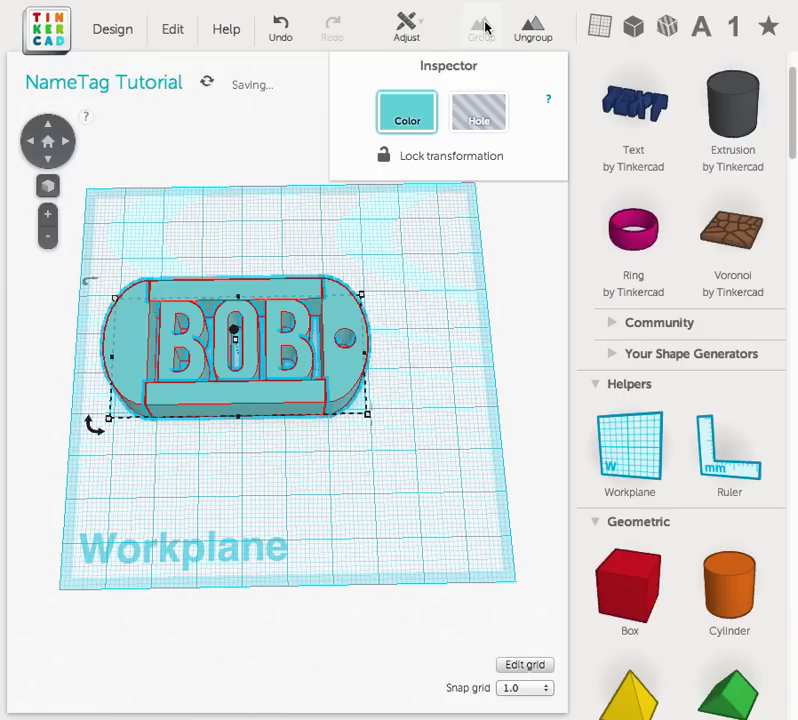
Step: Try preset green and purple as the colour of the grouped name tag
{"action": "left_click", "coordinate": [410, 115]}
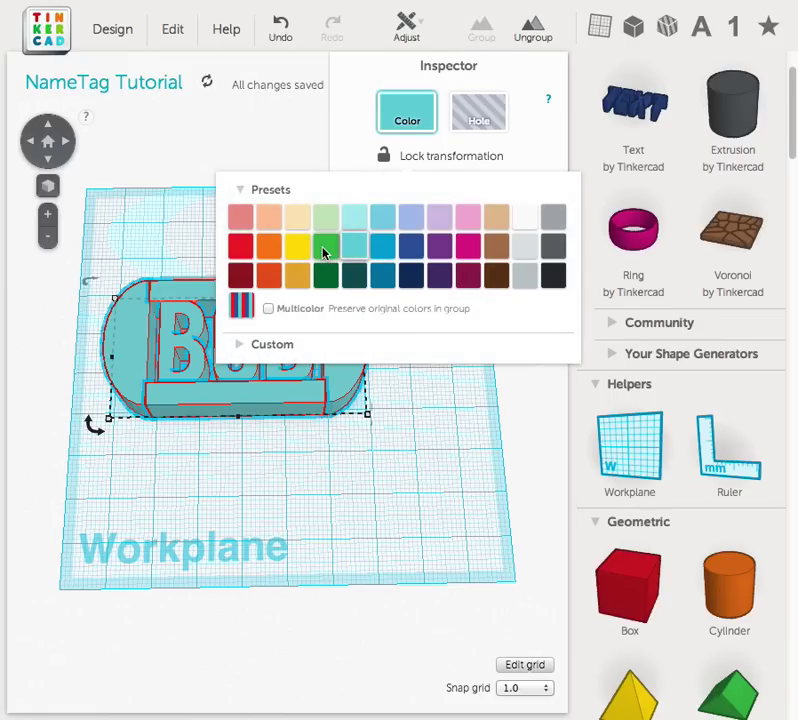
{"action": "left_click", "coordinate": [325, 248]}
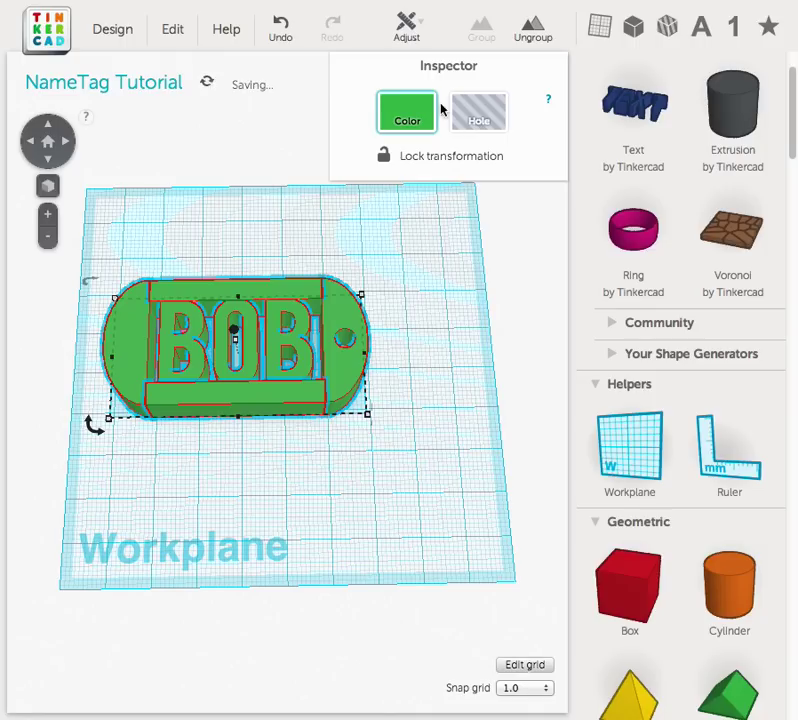
{"action": "left_click", "coordinate": [408, 114]}
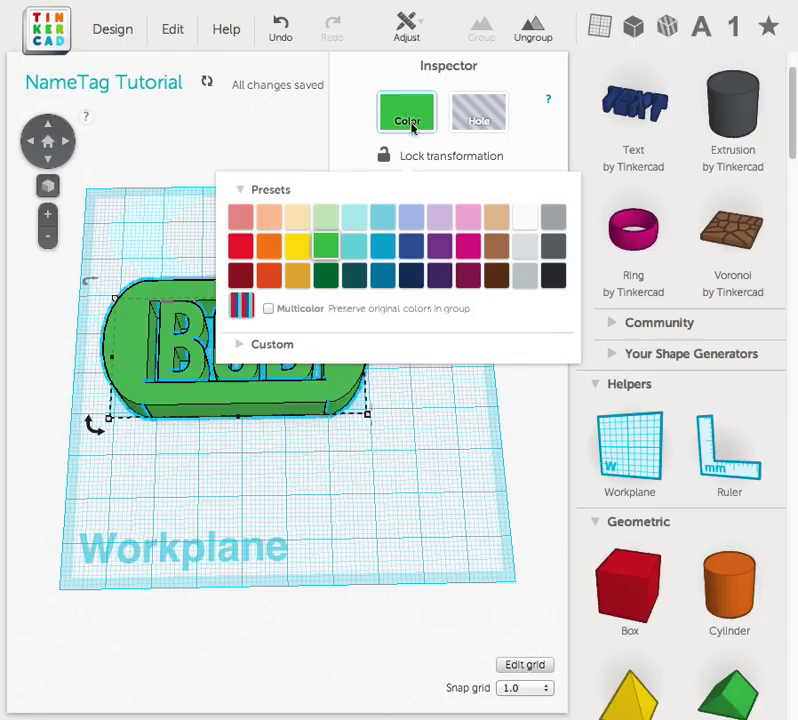
{"action": "left_click", "coordinate": [437, 248]}
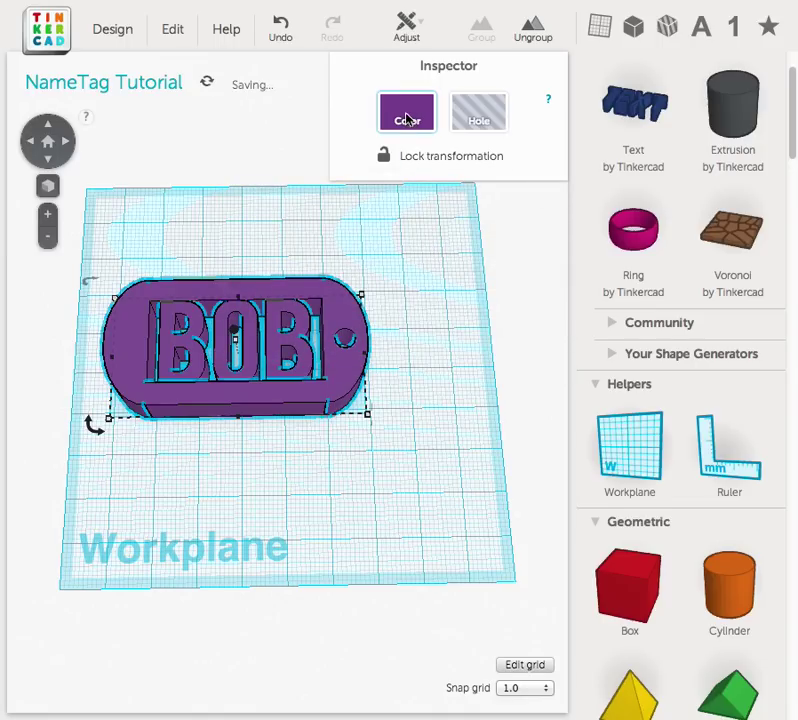
Step: Set the grouped name tag's colour to the preset bright yellow and inspect the finished shape up close
{"action": "left_click", "coordinate": [407, 118]}
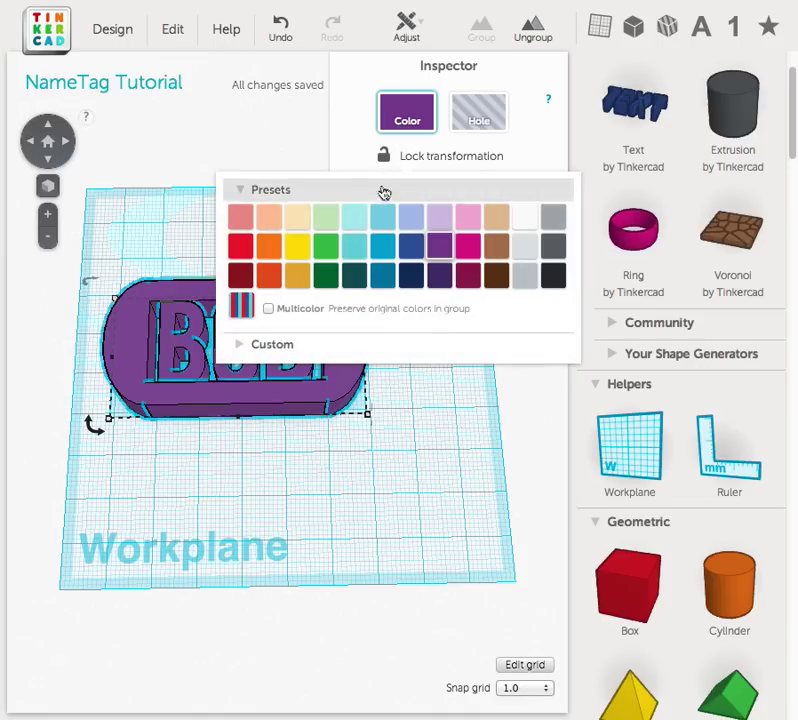
{"action": "left_click", "coordinate": [297, 250]}
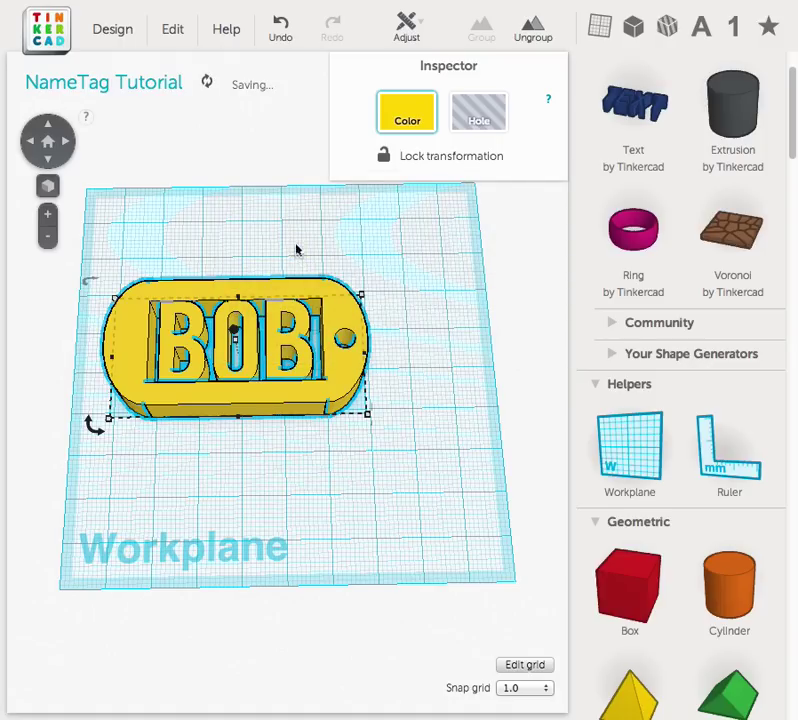
{"action": "right_click_drag", "start_coordinate": [290, 474], "coordinate": [295, 288]}
{"action": "right_click_drag", "start_coordinate": [300, 225], "coordinate": [280, 602]}
{"action": "scroll", "coordinate": [270, 334], "scroll_direction": "up", "scroll_amount": 4}
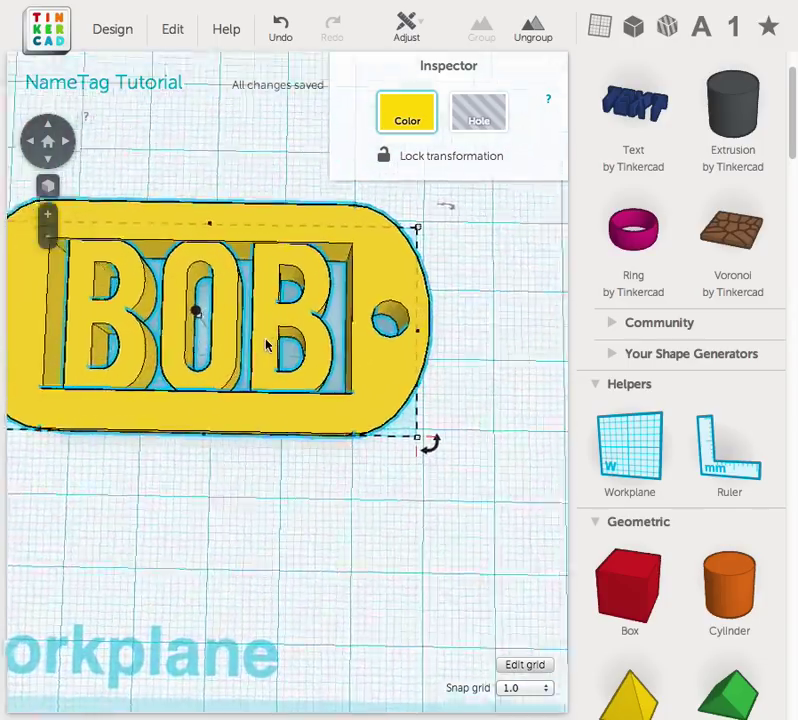
{"action": "right_click_drag", "start_coordinate": [282, 337], "coordinate": [342, 567]}
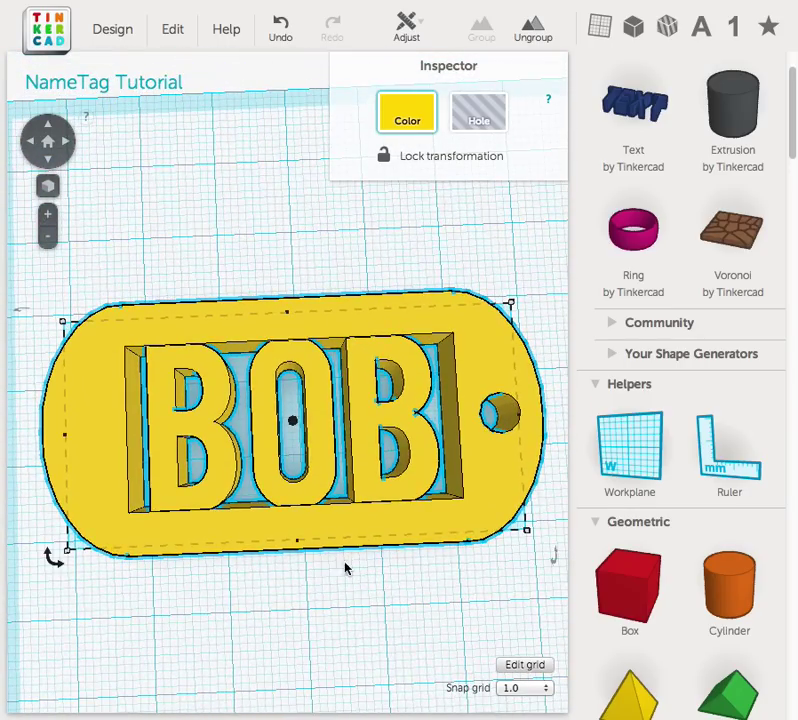
{"action": "right_click_drag", "start_coordinate": [325, 655], "coordinate": [322, 622]}
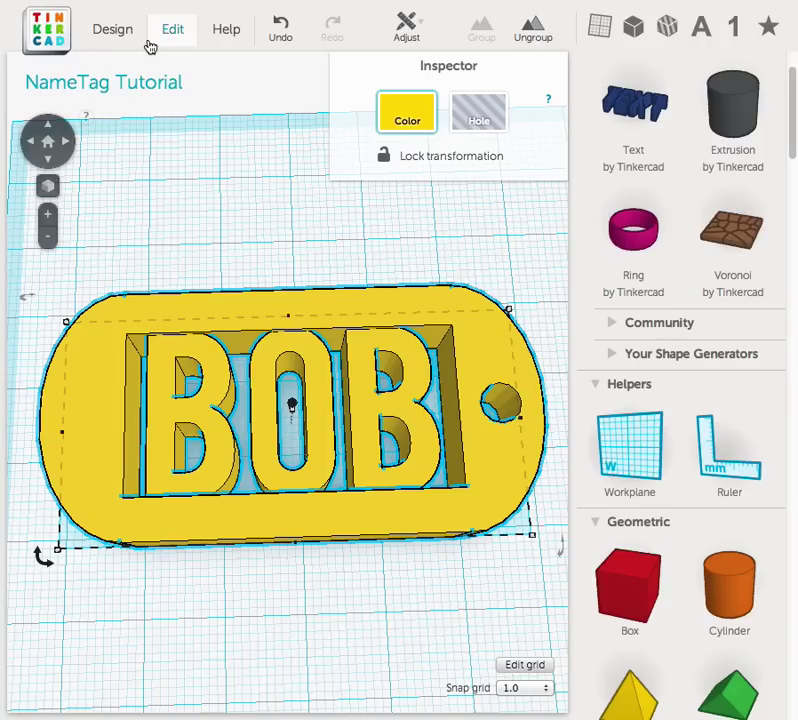
Step: Download the finished name tag for 3D printing as an STL file and close the download dialog
{"action": "left_click", "coordinate": [115, 40]}
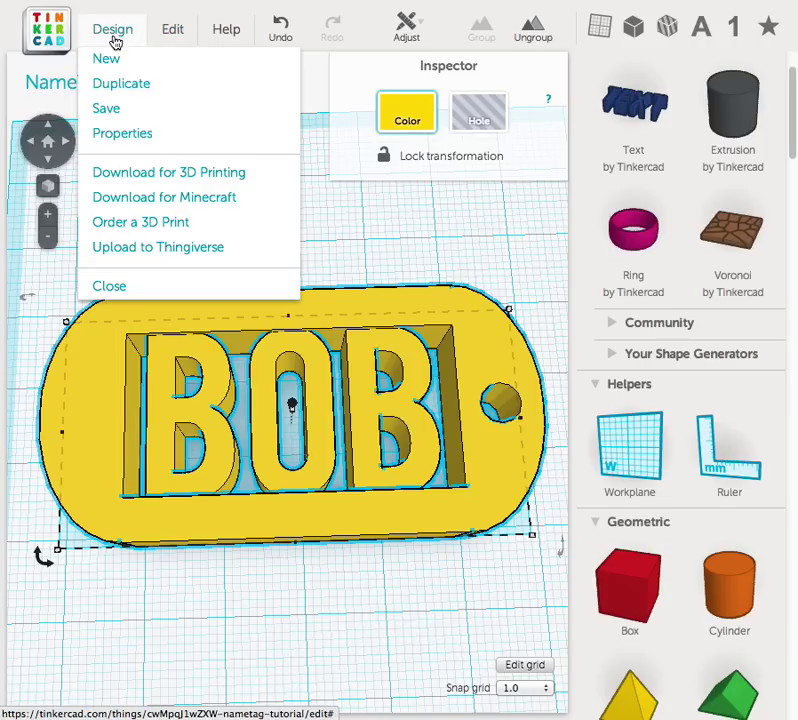
{"action": "left_click", "coordinate": [130, 180]}
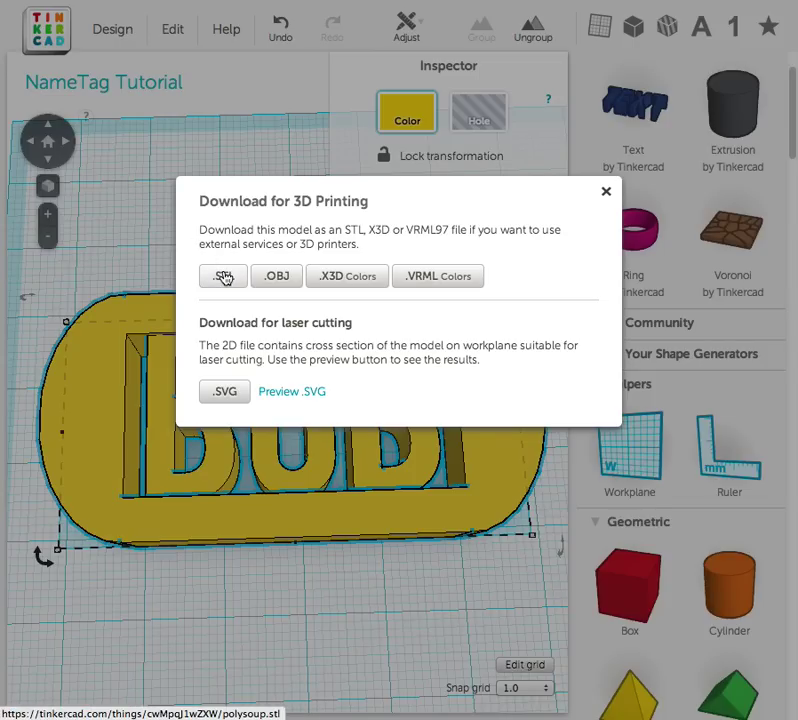
{"action": "left_click", "coordinate": [224, 277]}
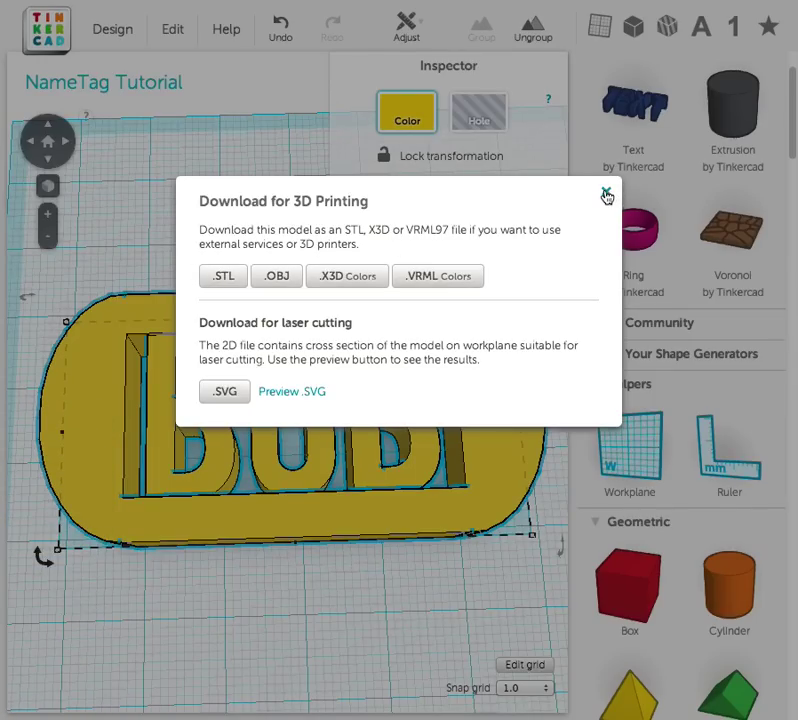
{"action": "left_click", "coordinate": [605, 193]}
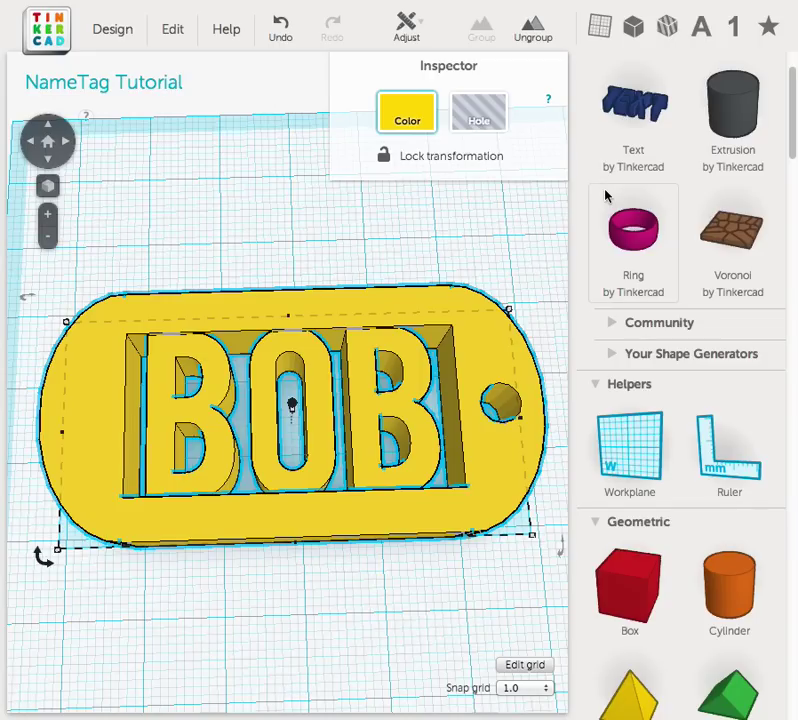